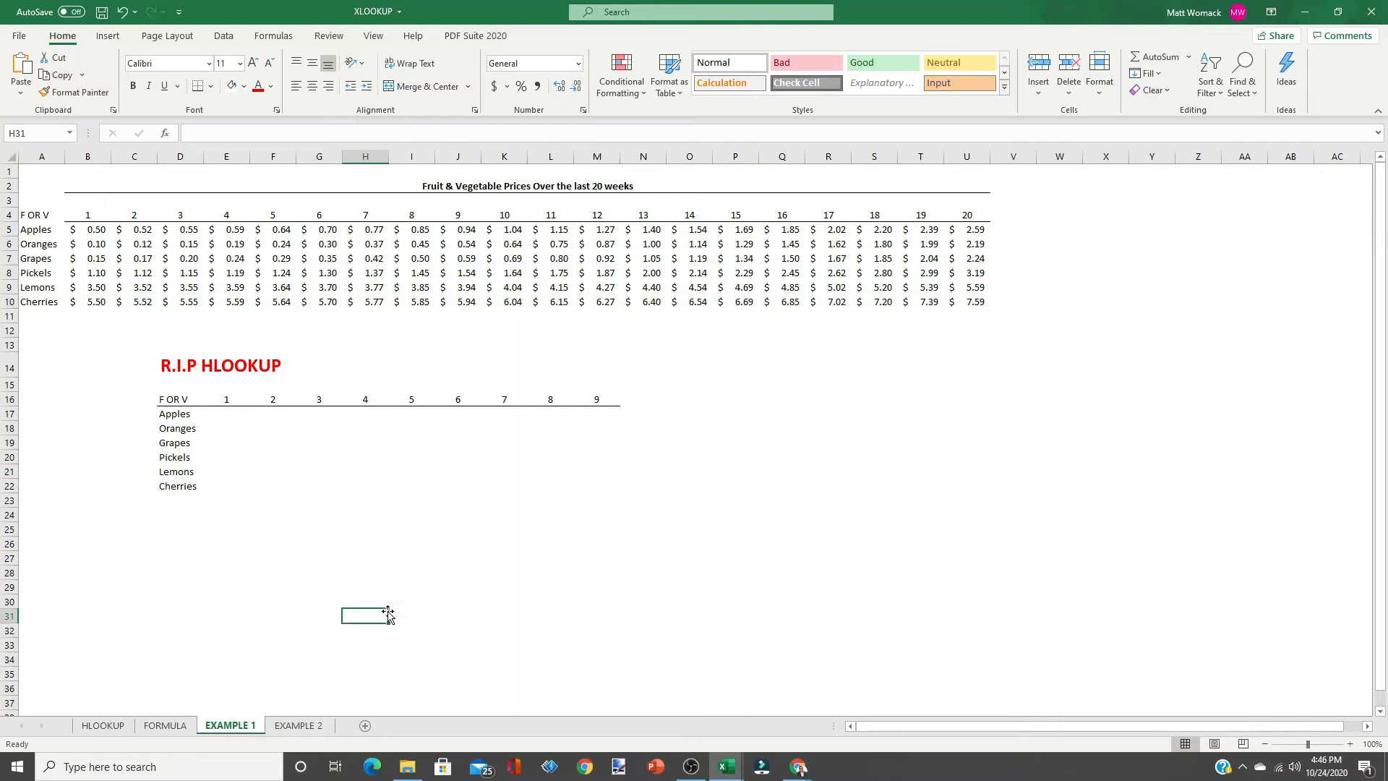
Insert the XLOOKUP function in cell E17, the week 1 price for Apples
left_click(217, 414)
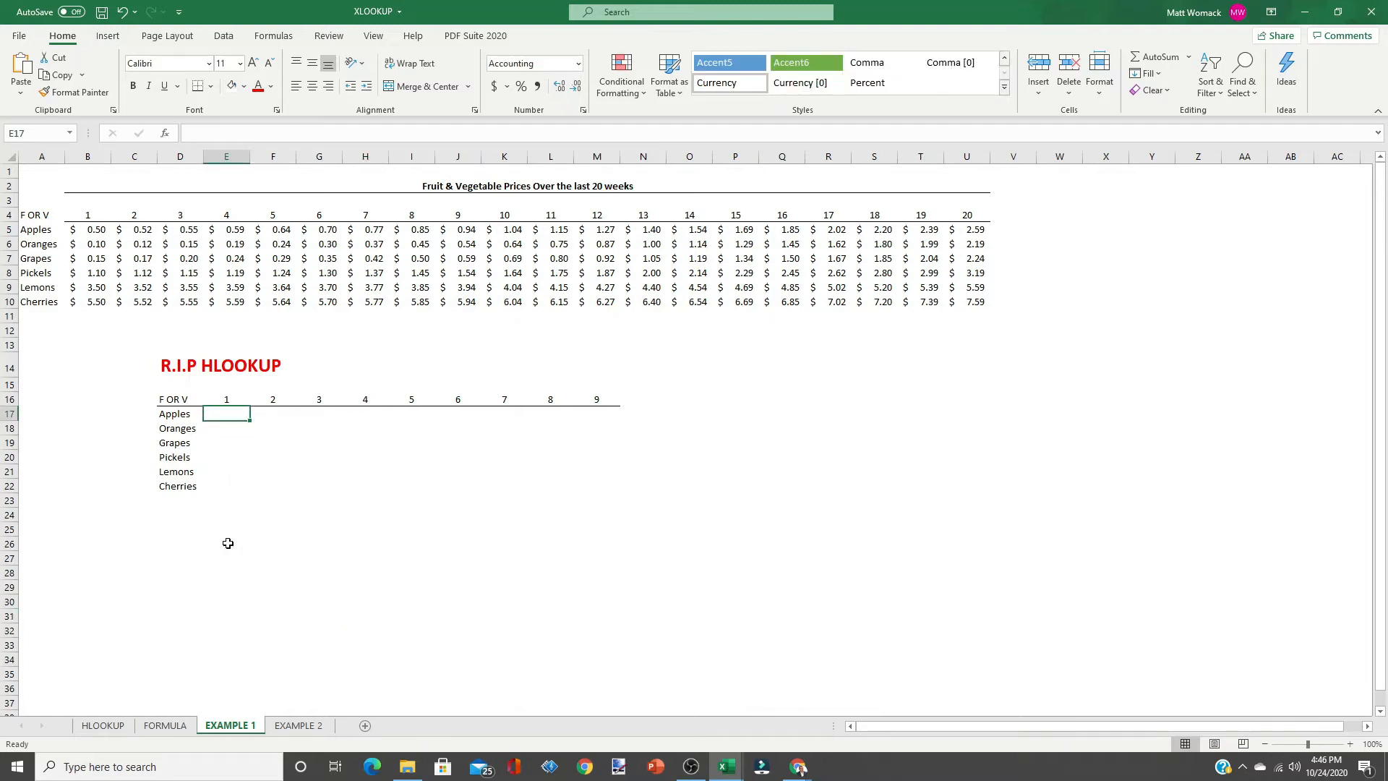
left_click(165, 137)
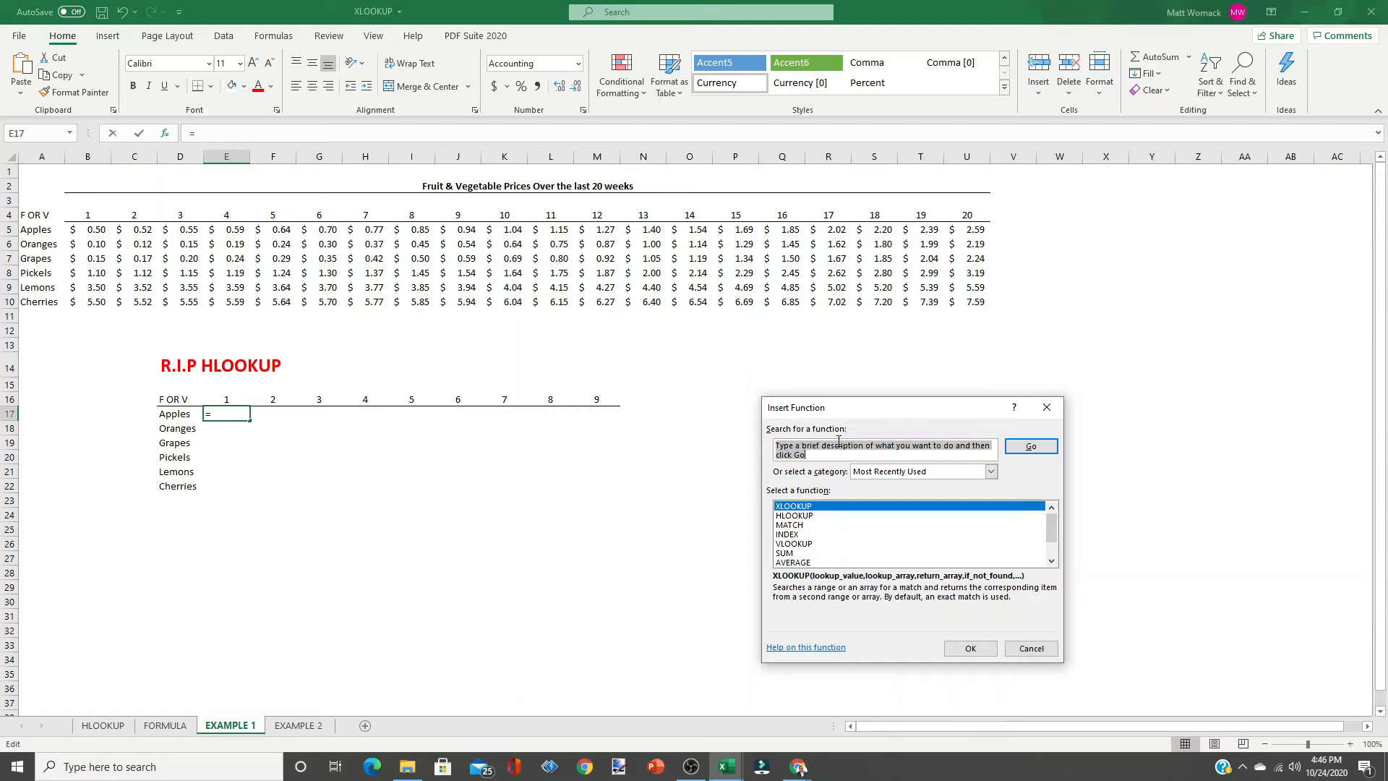
type("xlookup")
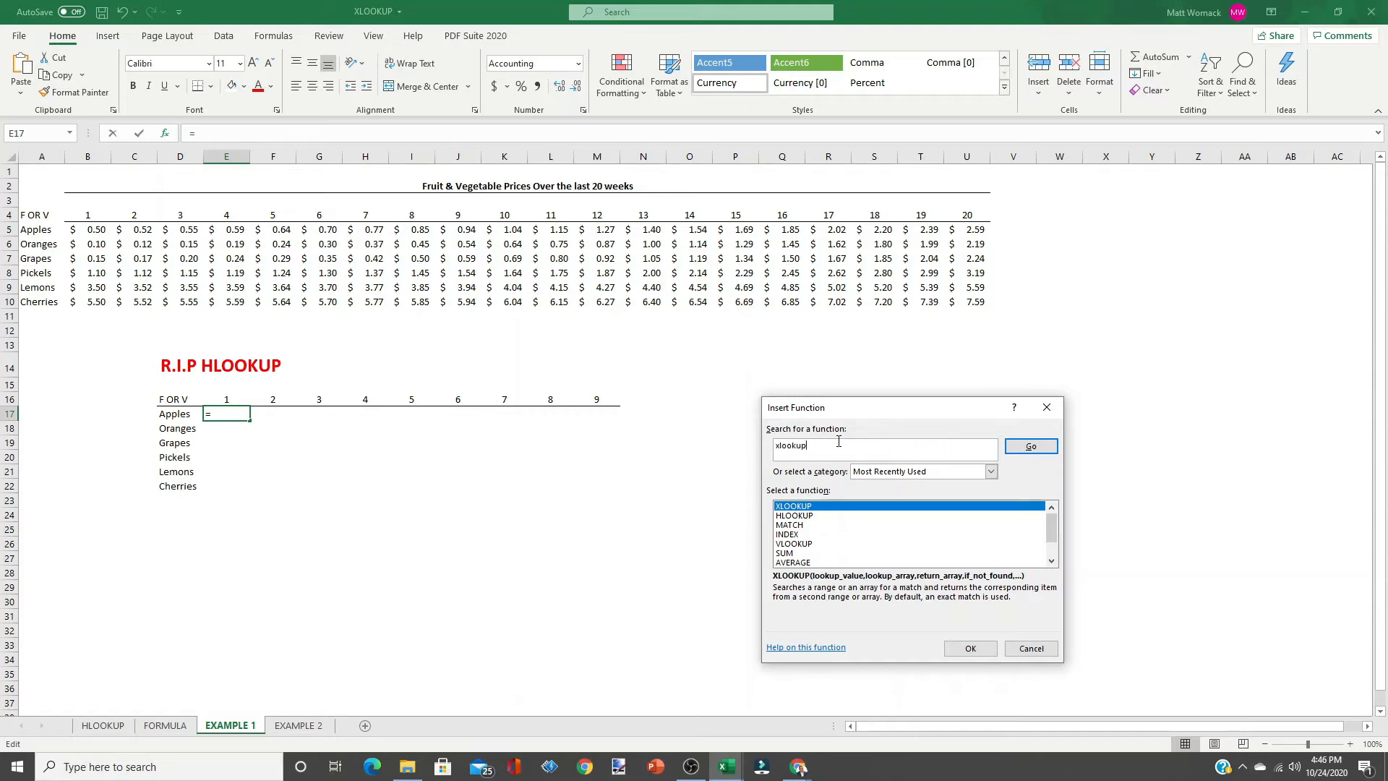
key("Return")
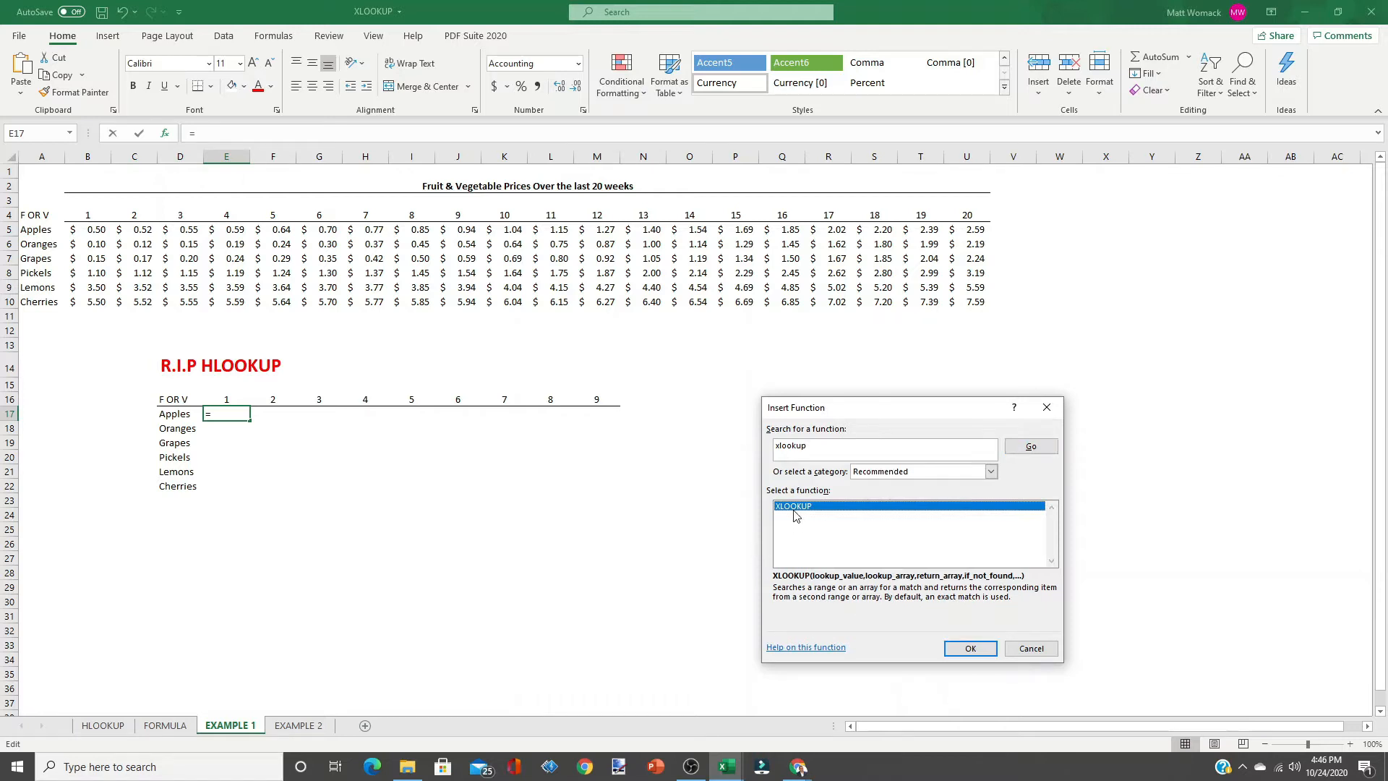
left_click(969, 648)
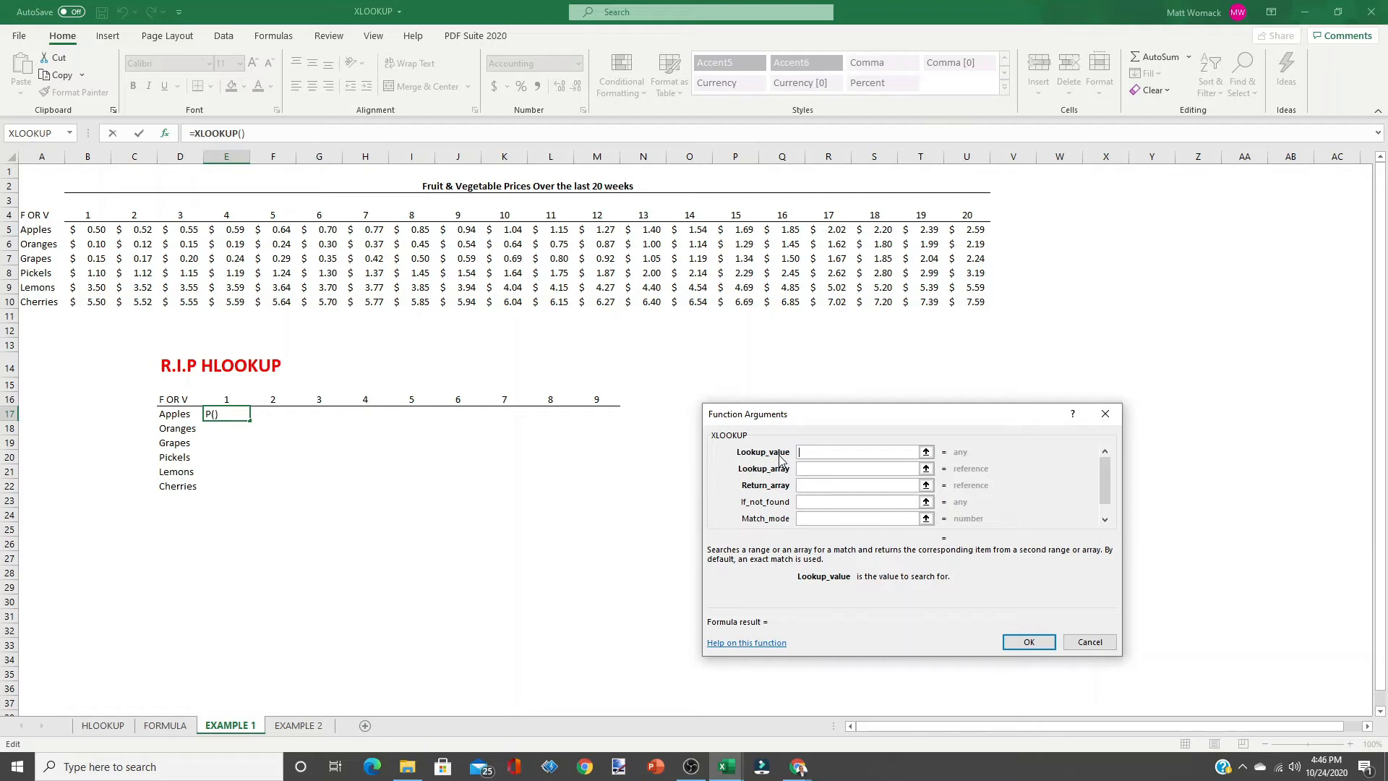
Set the lookup value to E$16 and the lookup array to the absolute week header range $B$4:$U$4
left_click(233, 398)
key("F4")
key("F4")
left_click(915, 468)
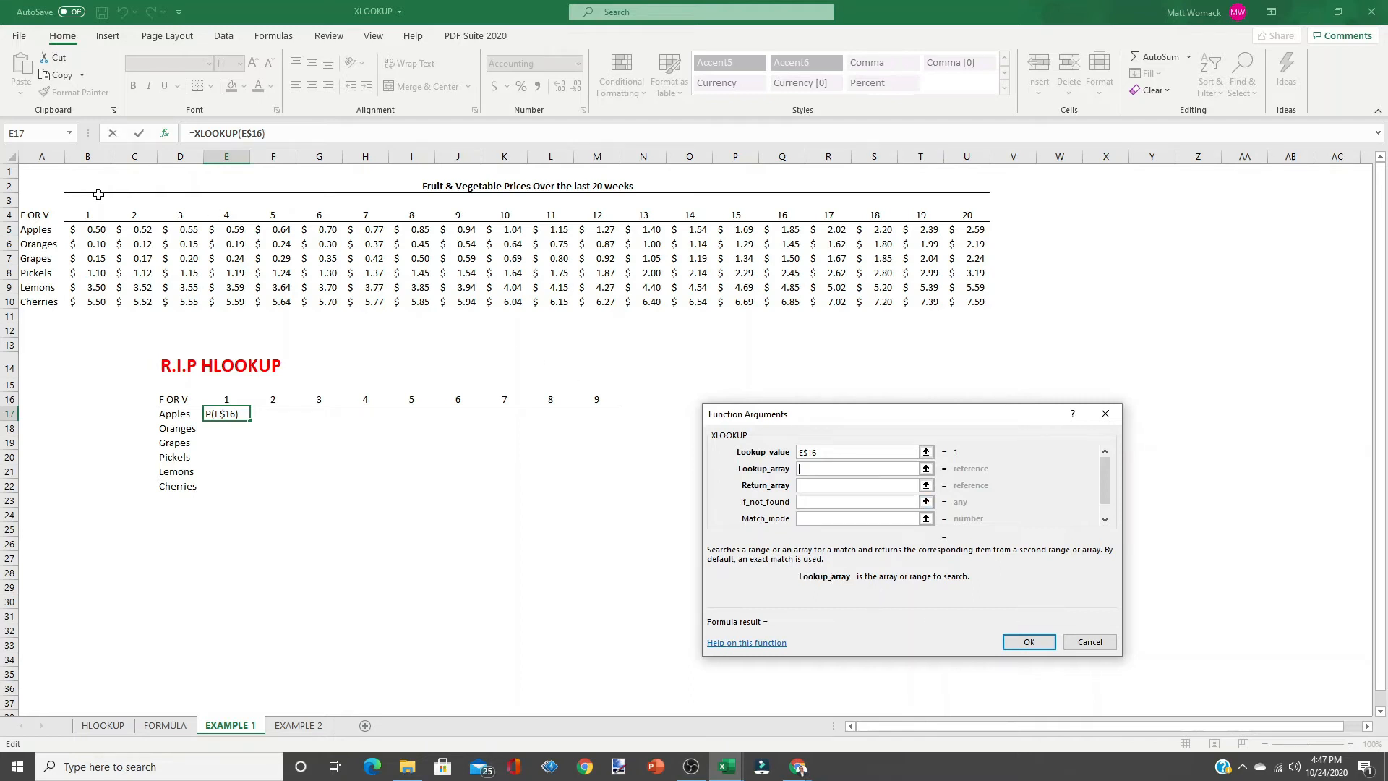
left_click_drag(96, 215, 972, 215)
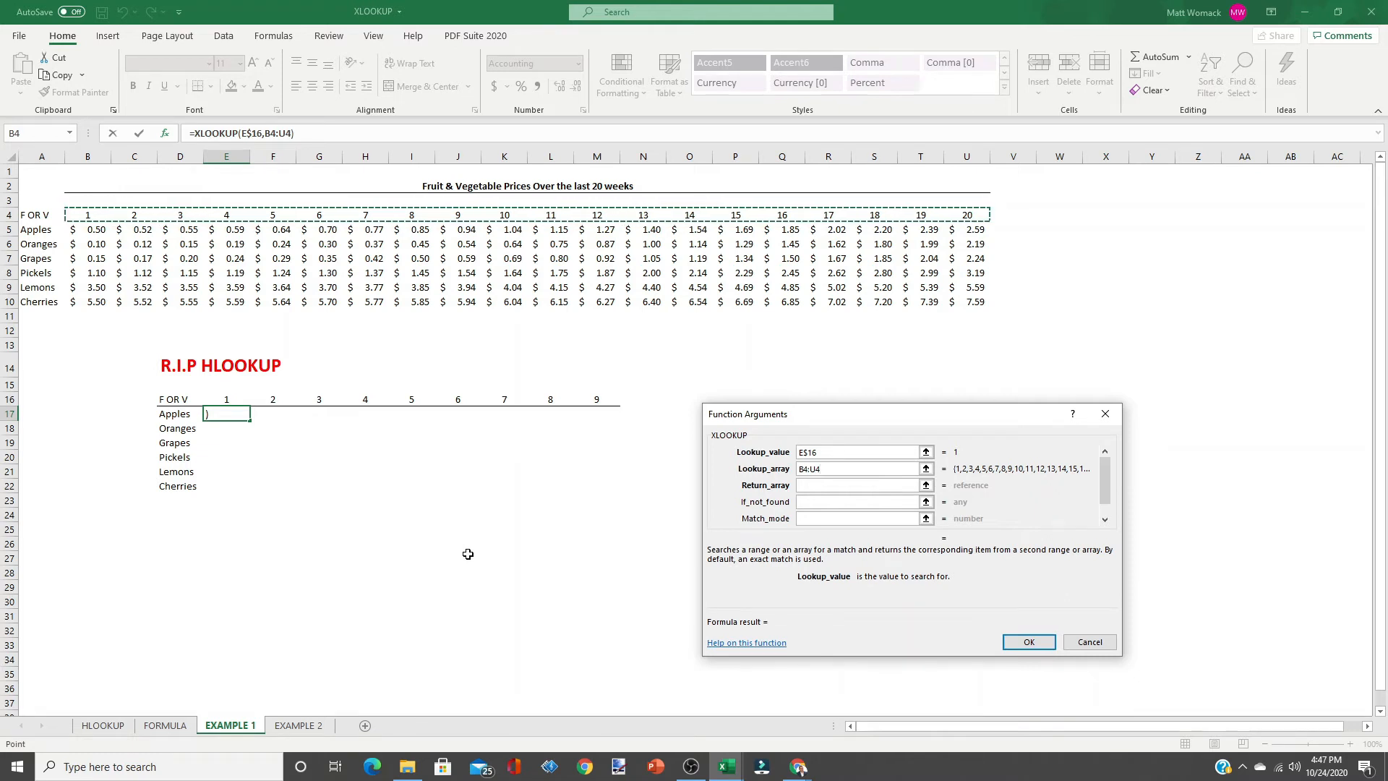
key("F4")
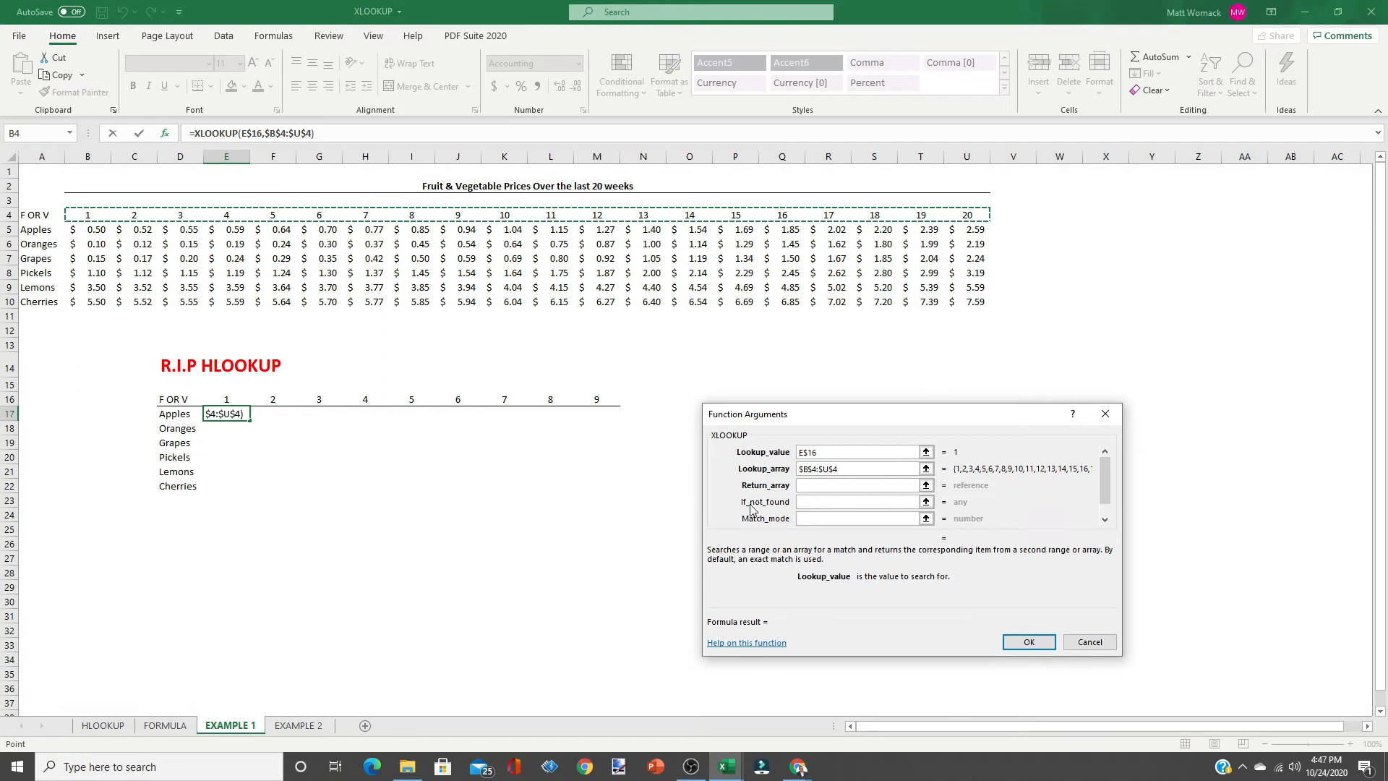
Set the return array to the Apples price row as $B5:$U5, with only the columns locked
left_click(810, 485)
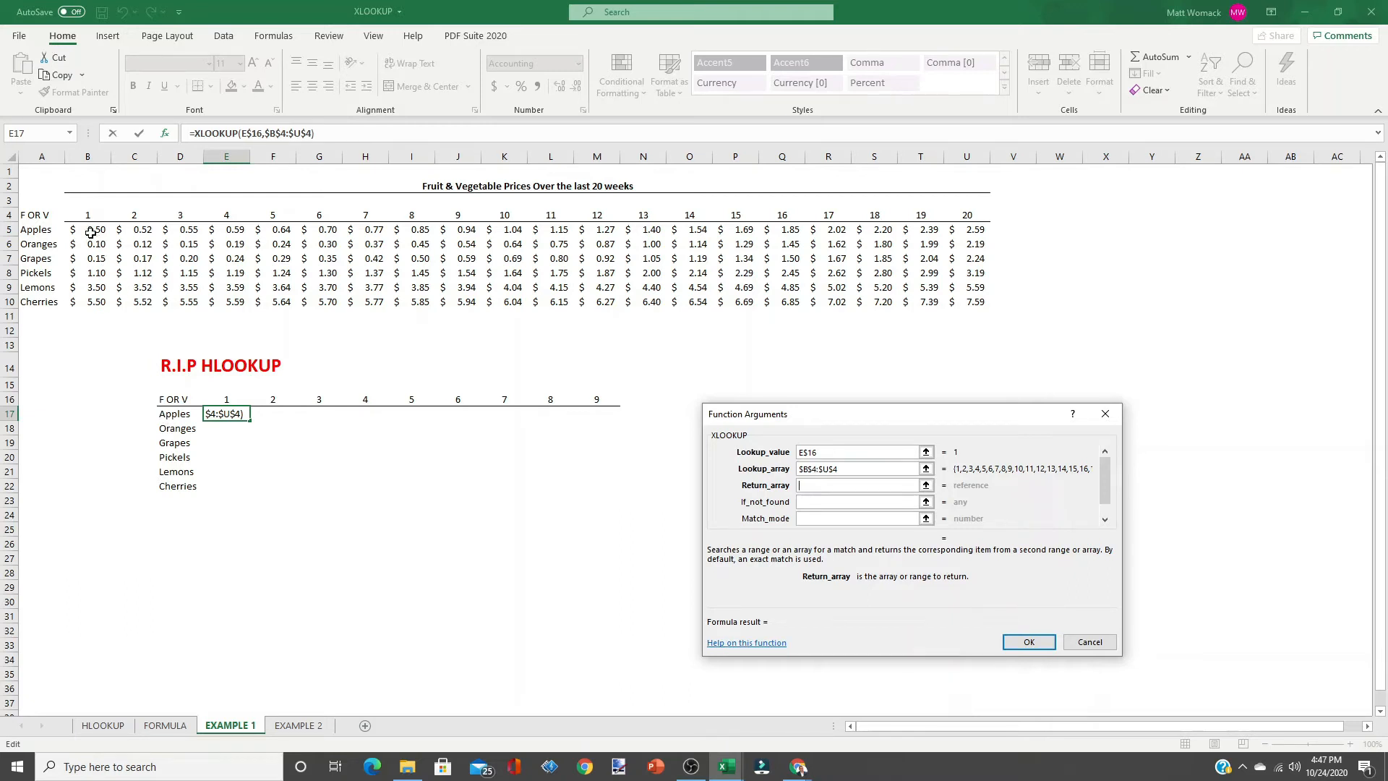
left_click_drag(97, 225, 969, 227)
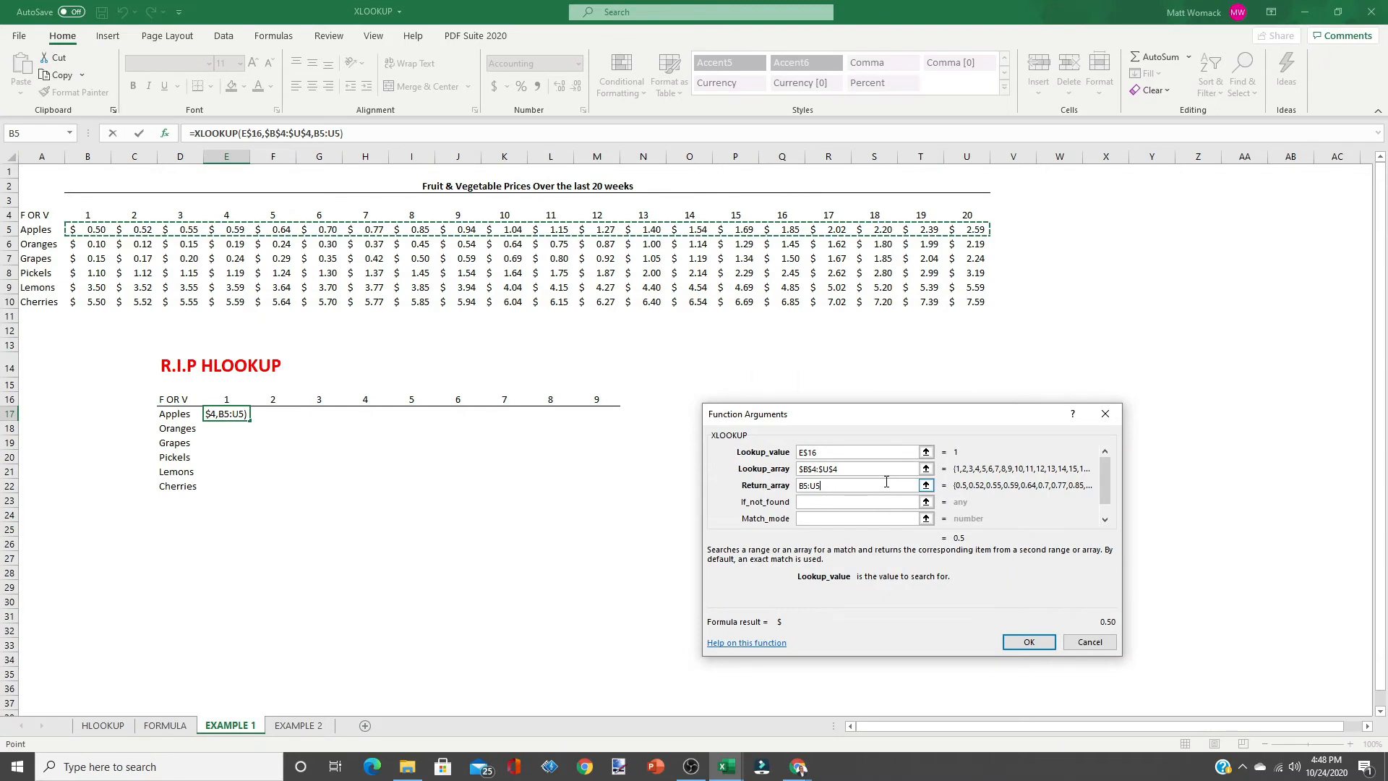
key("F4")
key("F4")
key("F4")
Set the not-found text to "OOPS" and the match mode to 0, and complete the formula
left_click(823, 501)
left_click(823, 501)
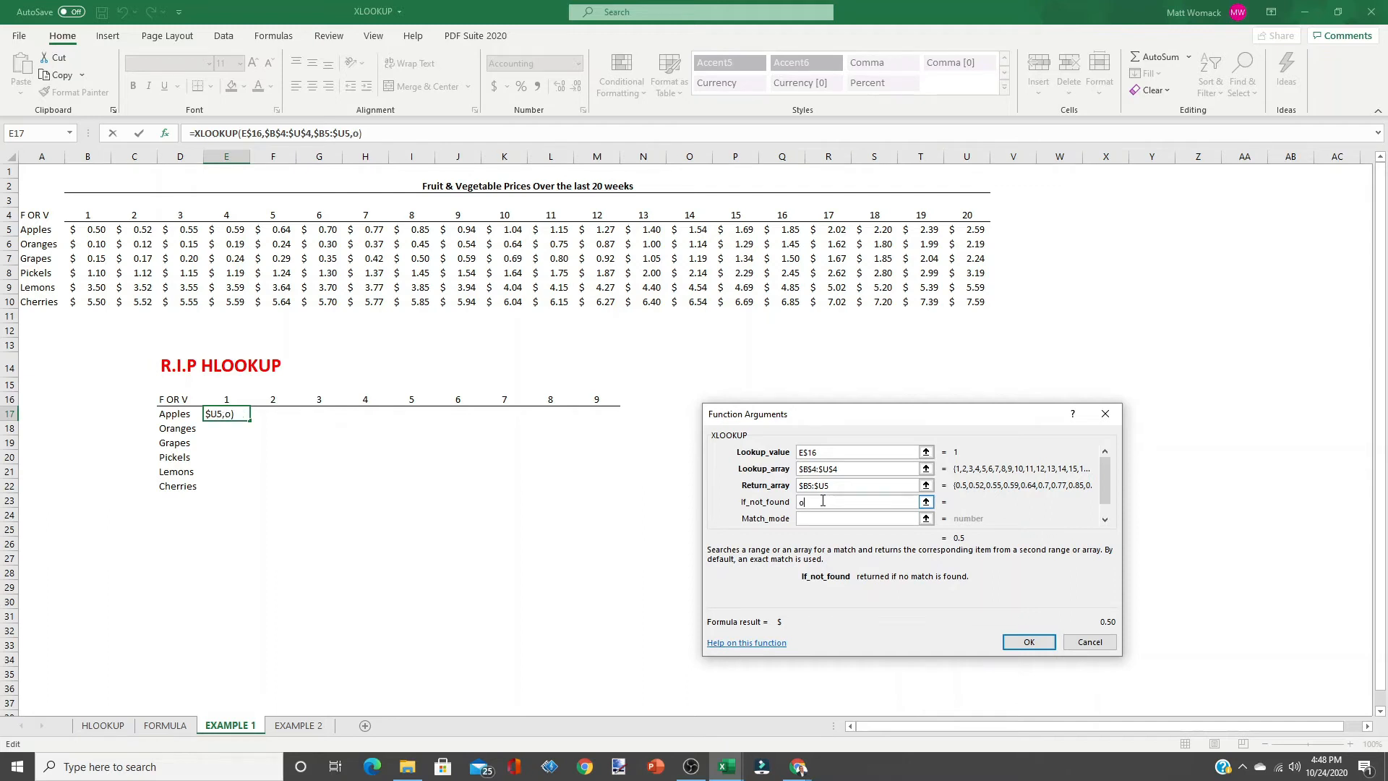
type("OOPS")
left_click(830, 518)
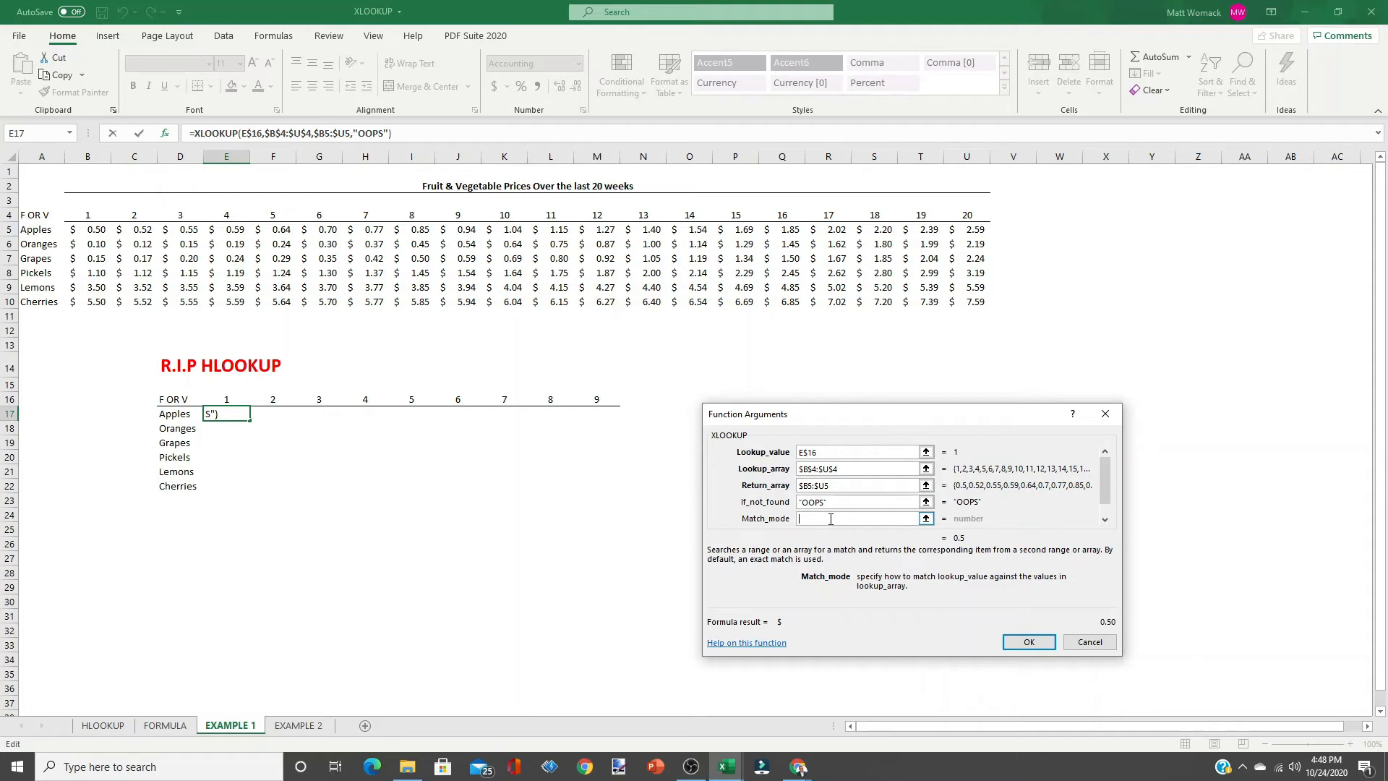
type("0")
left_click(1029, 644)
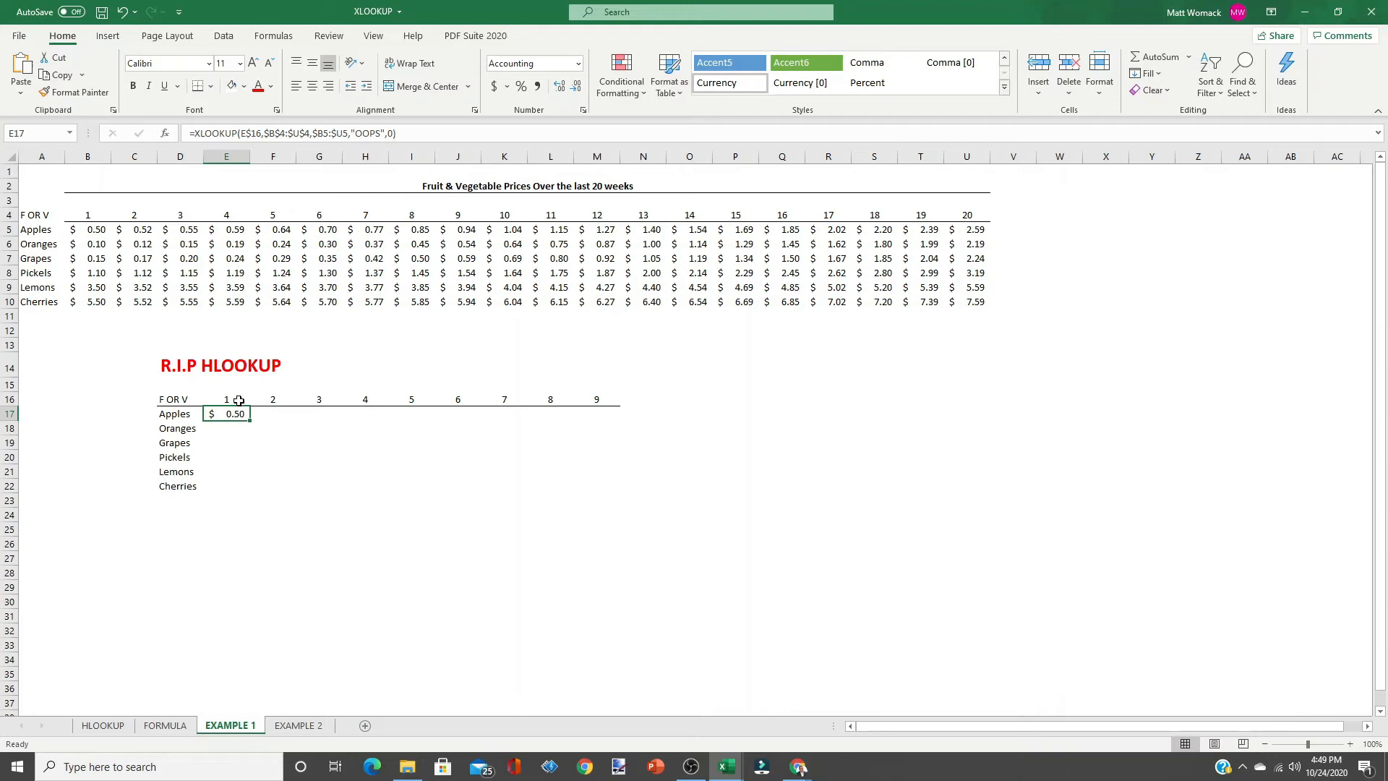
Compare the Apples week 1 lookup result in E17 with the source price in B5
left_click(181, 416)
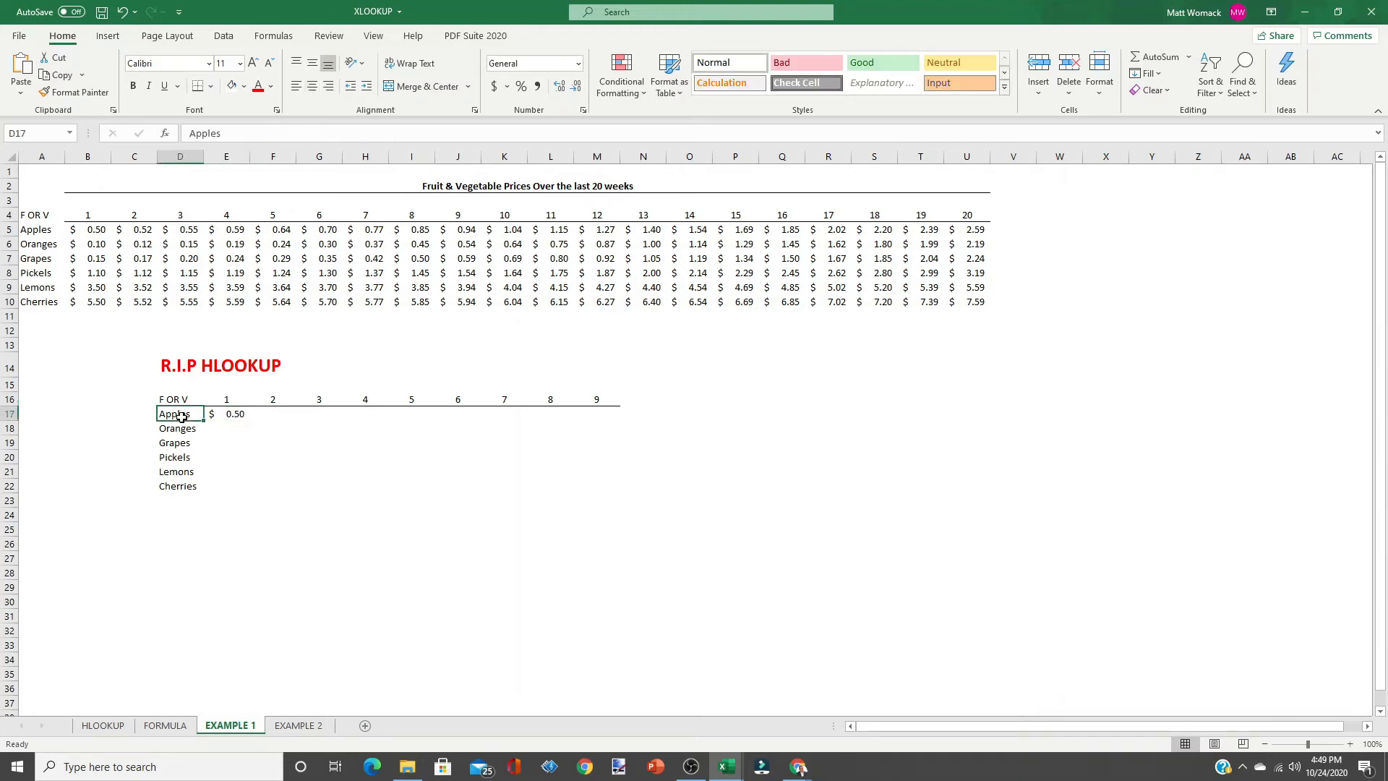
left_click(235, 412)
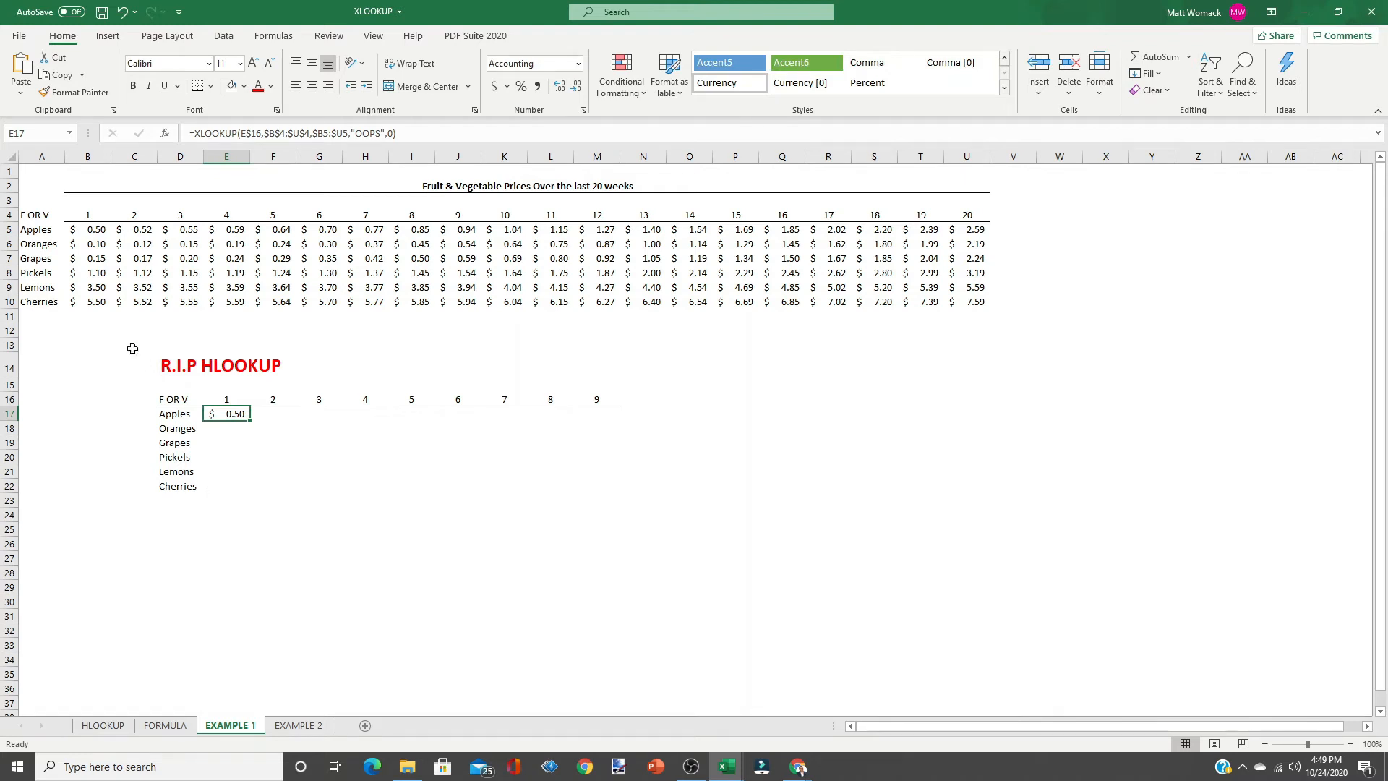
left_click(87, 216)
left_click(42, 231)
left_click(91, 232)
Fill the E17 formula across to column M and down through row 22
left_click(239, 413)
left_click_drag(251, 420, 610, 429)
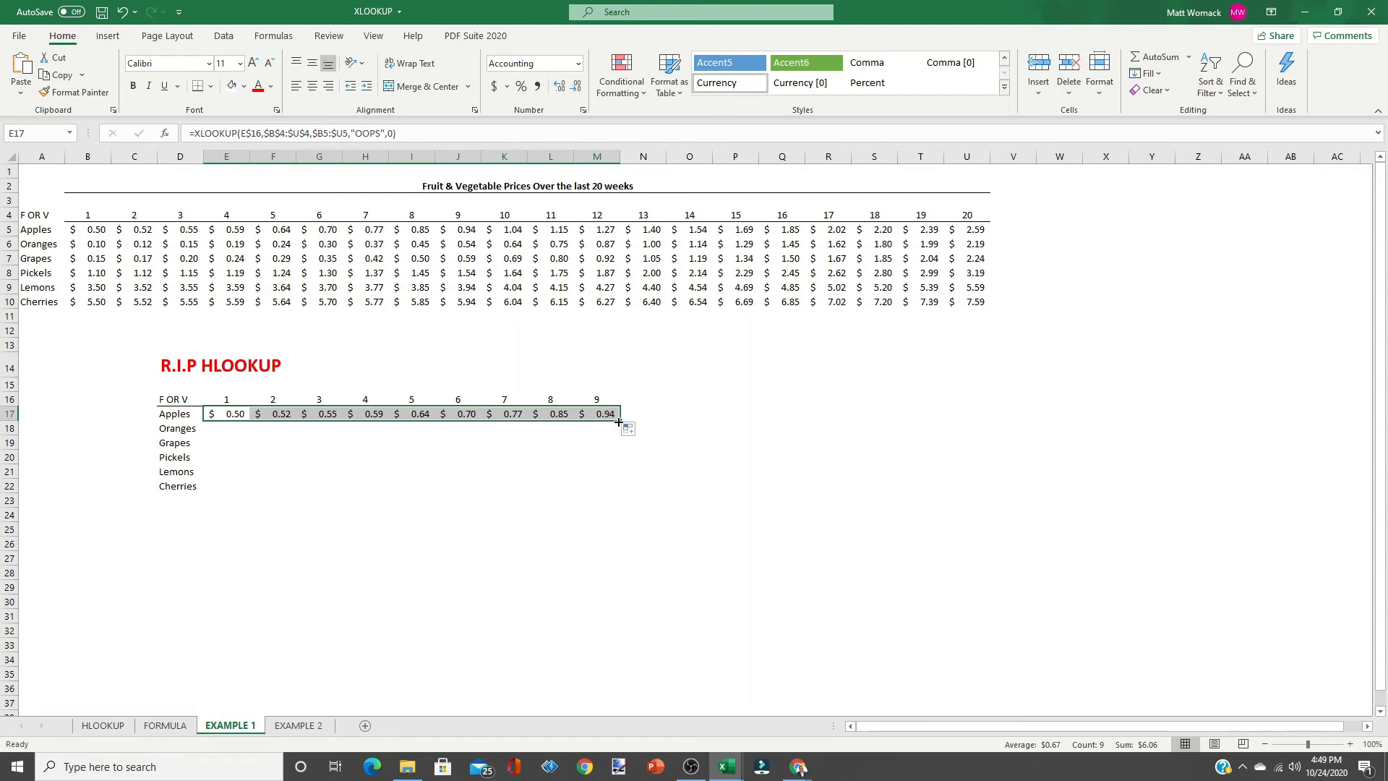
left_click_drag(620, 422, 613, 487)
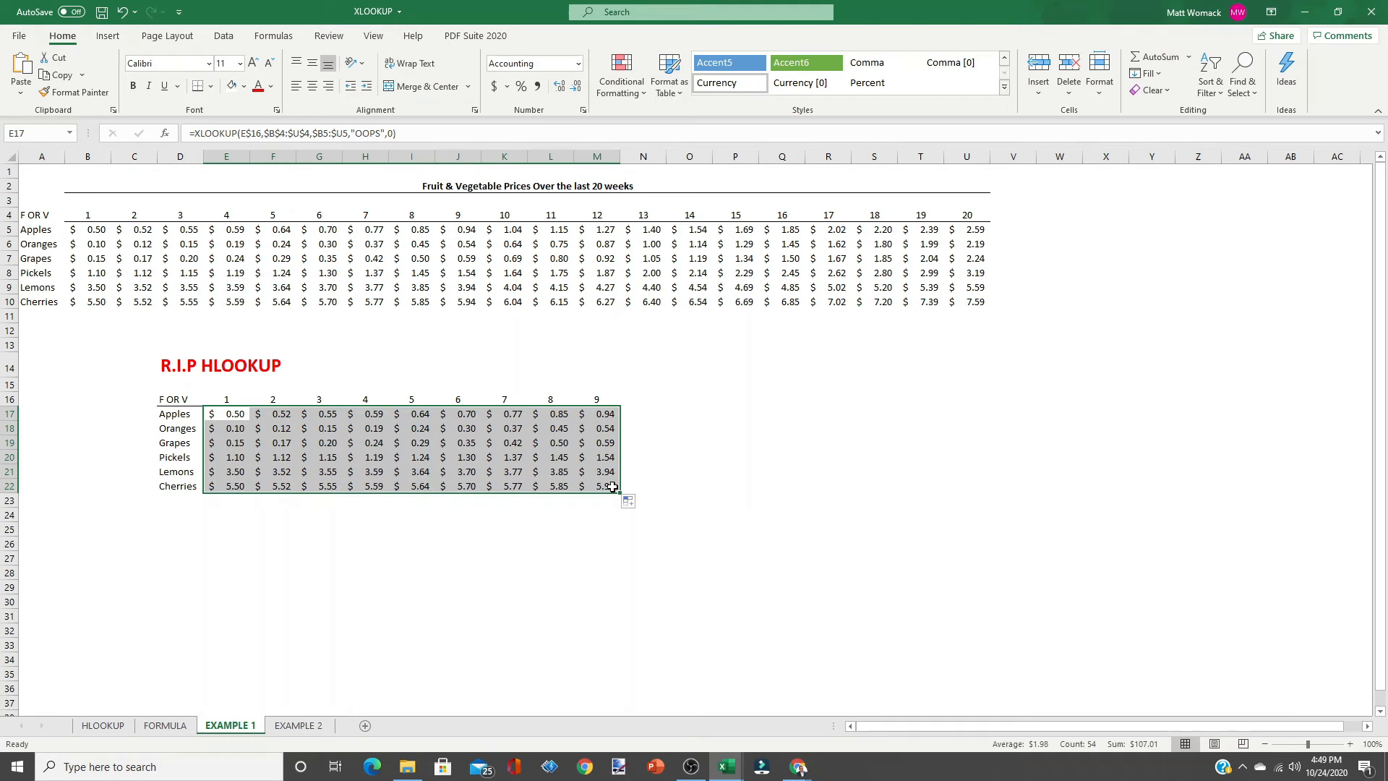
left_click(224, 527)
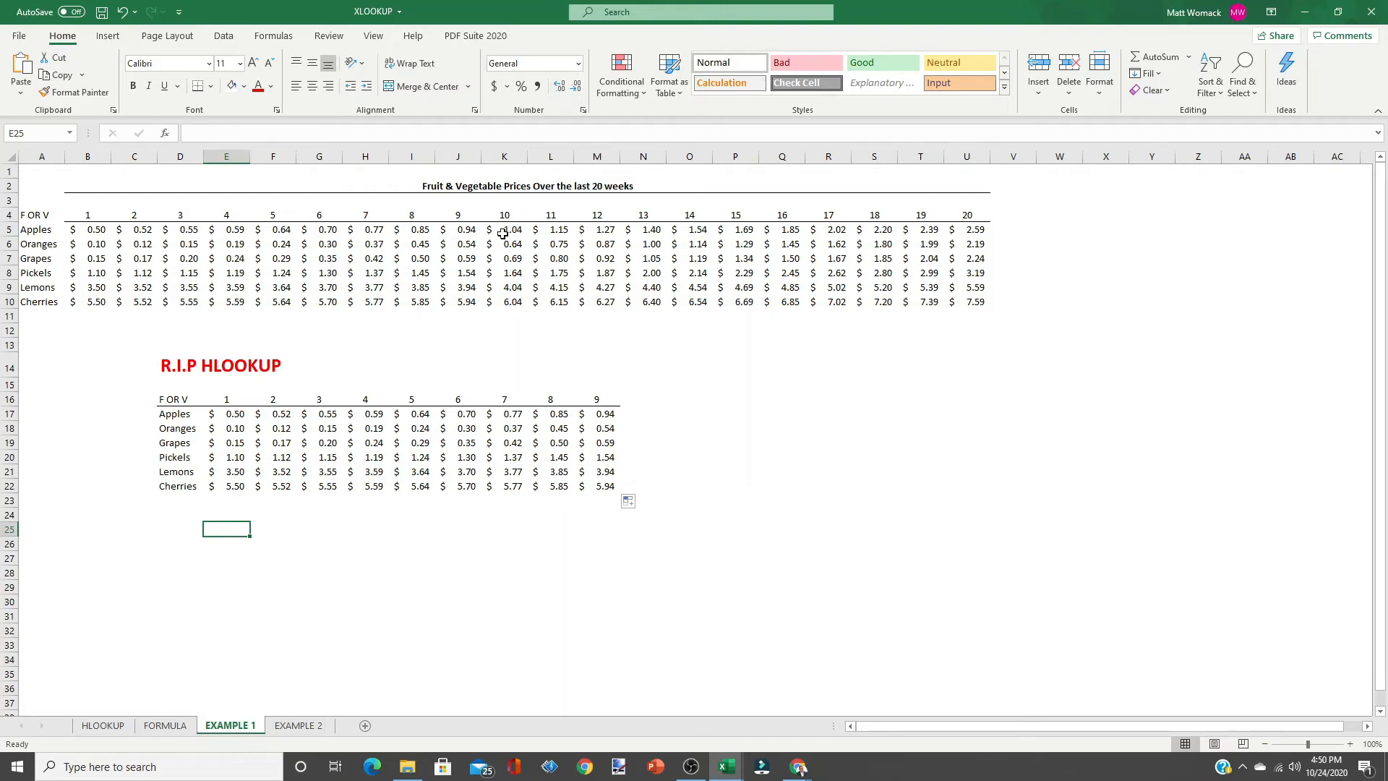
Test the not-found result by setting the week header in E16 to 30, and restore it to 1
left_click(236, 398)
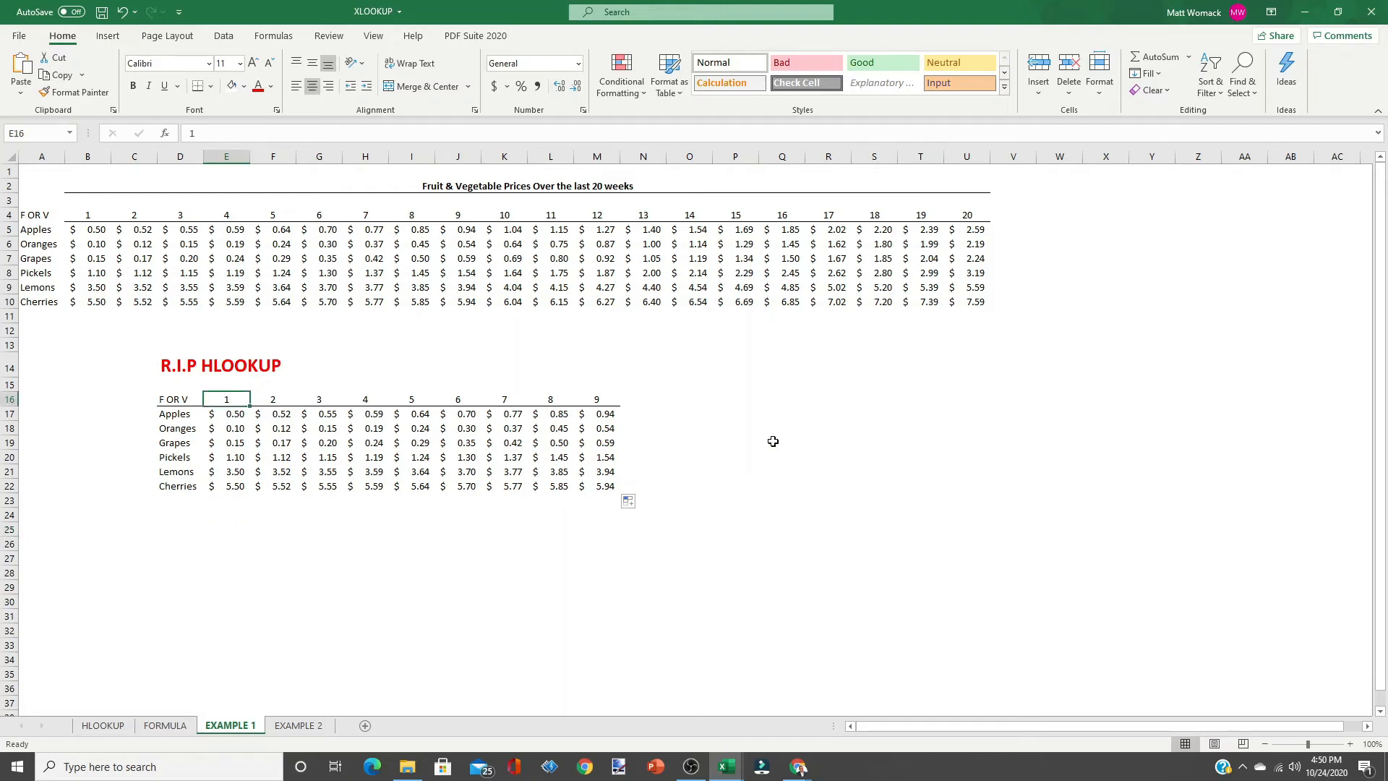
type("30")
key("Return")
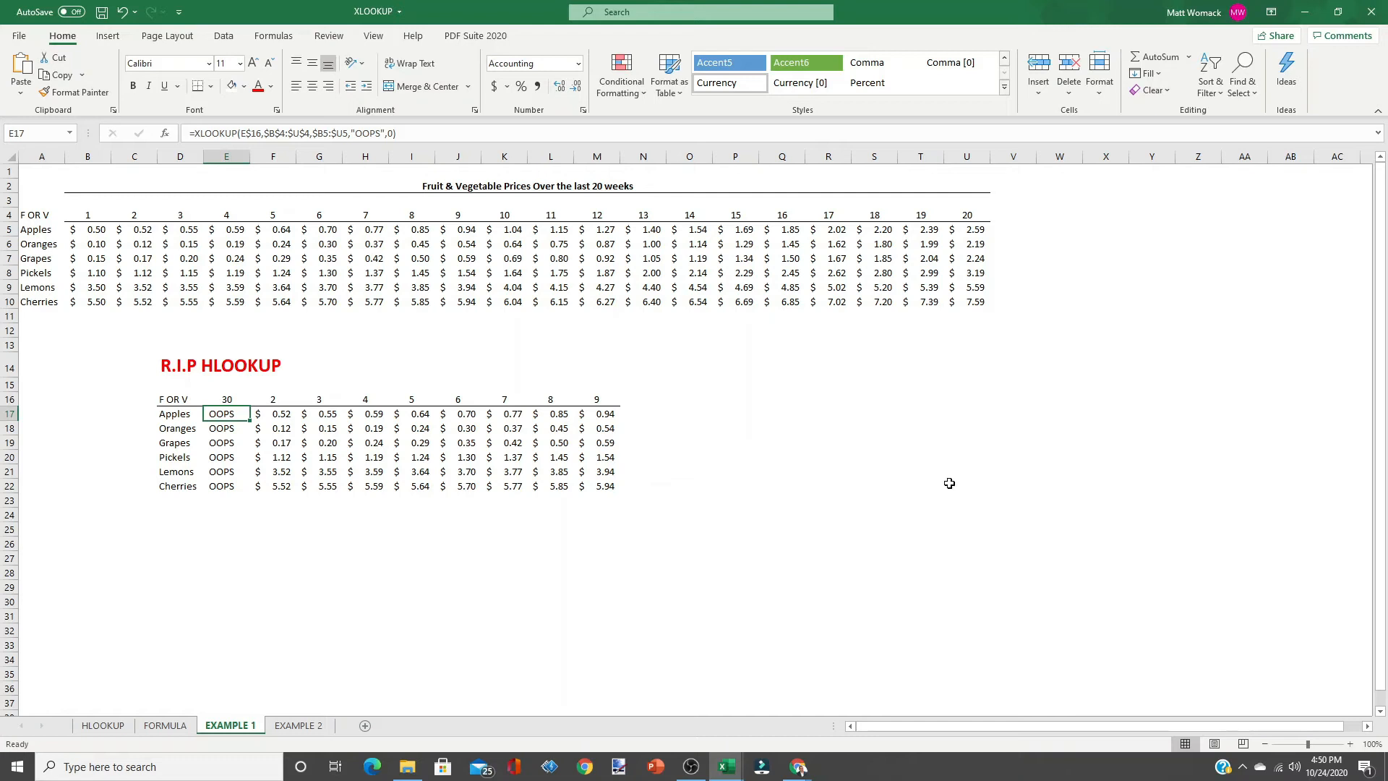
left_click(223, 397)
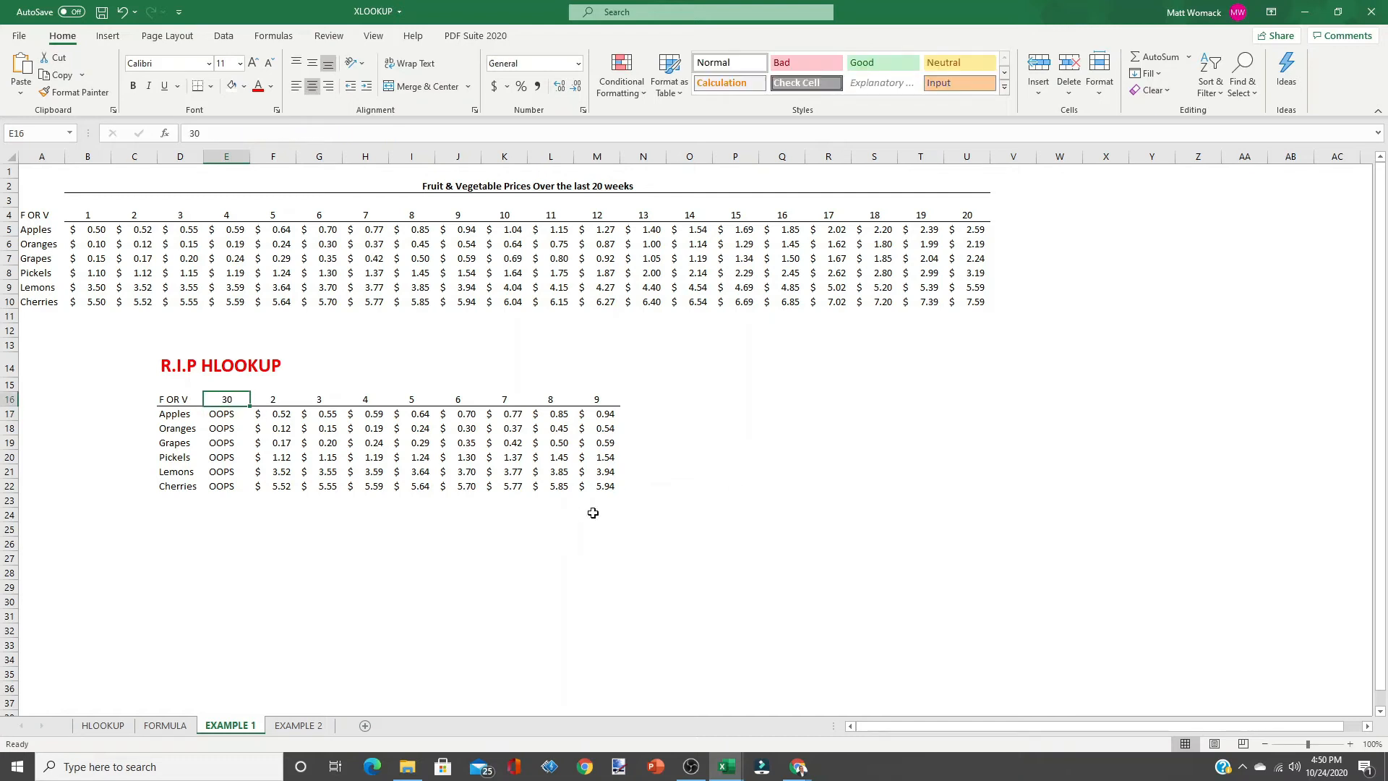
type("1")
key("Return")
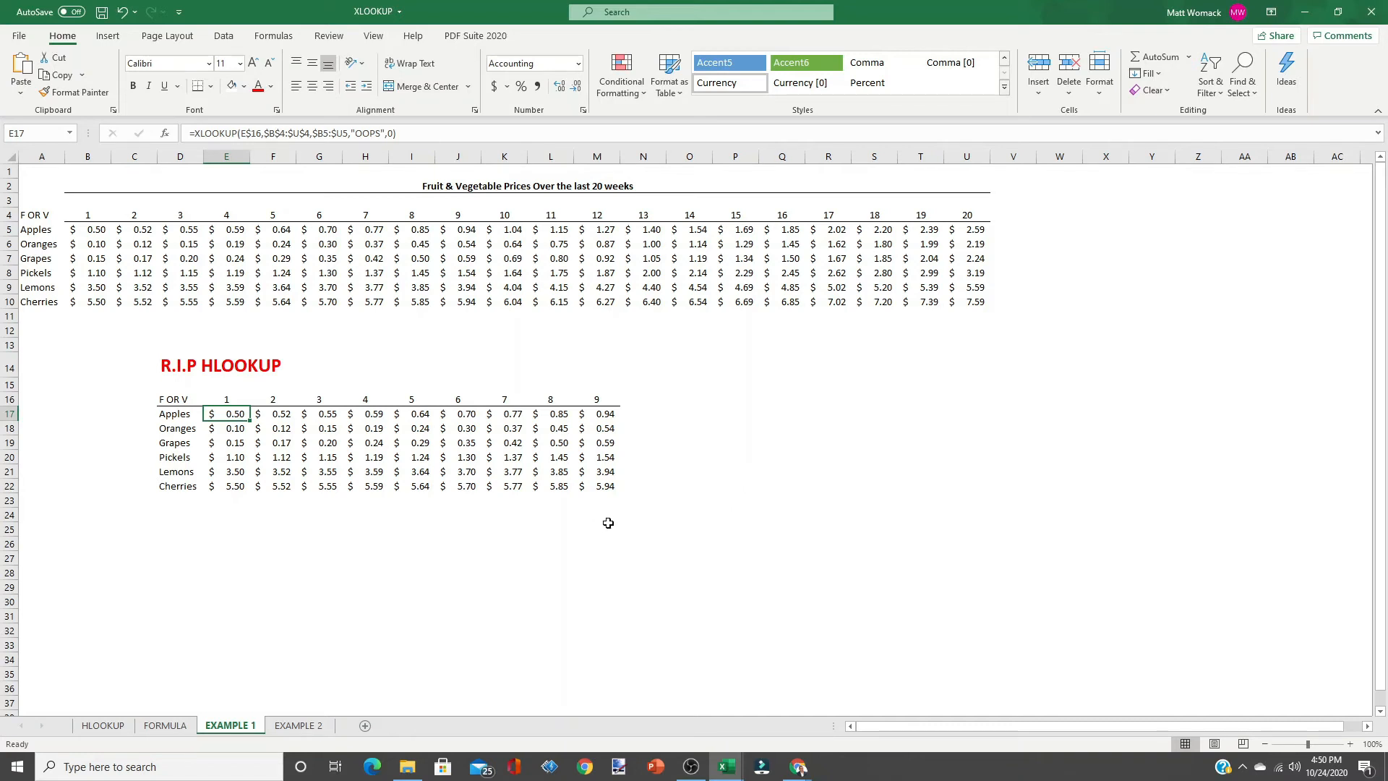
Open the EXAMPLE 2 sheet and insert the XLOOKUP function in H14, the first Occupation cell
left_click(311, 726)
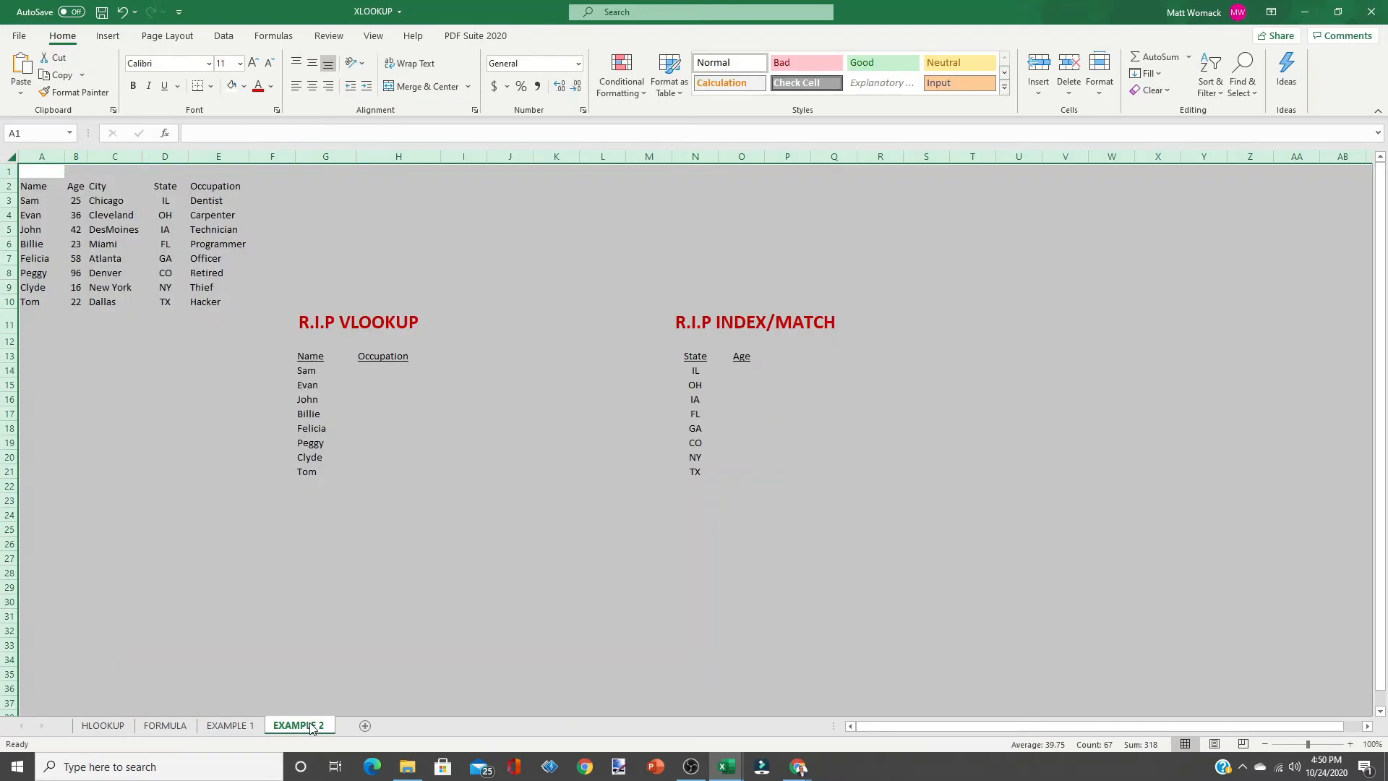
left_click(419, 535)
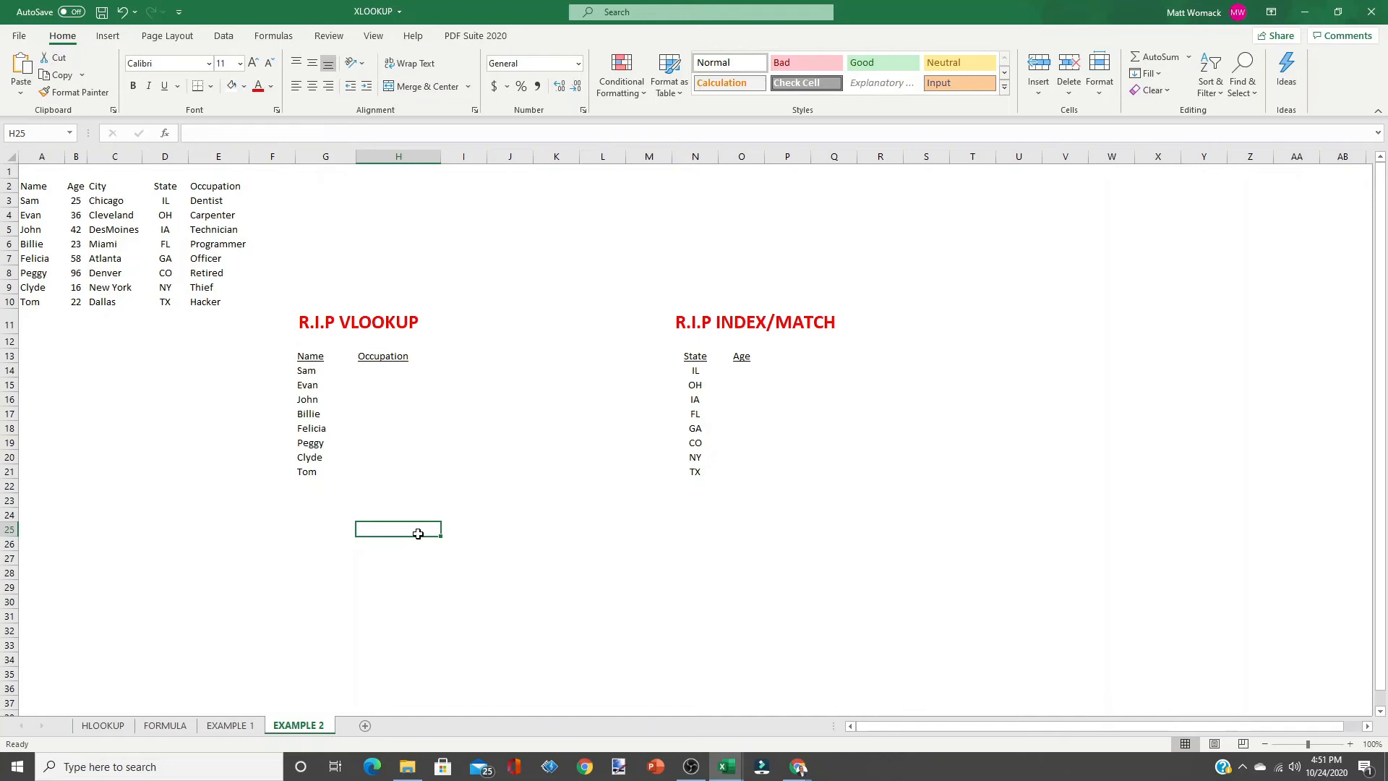
left_click(372, 370)
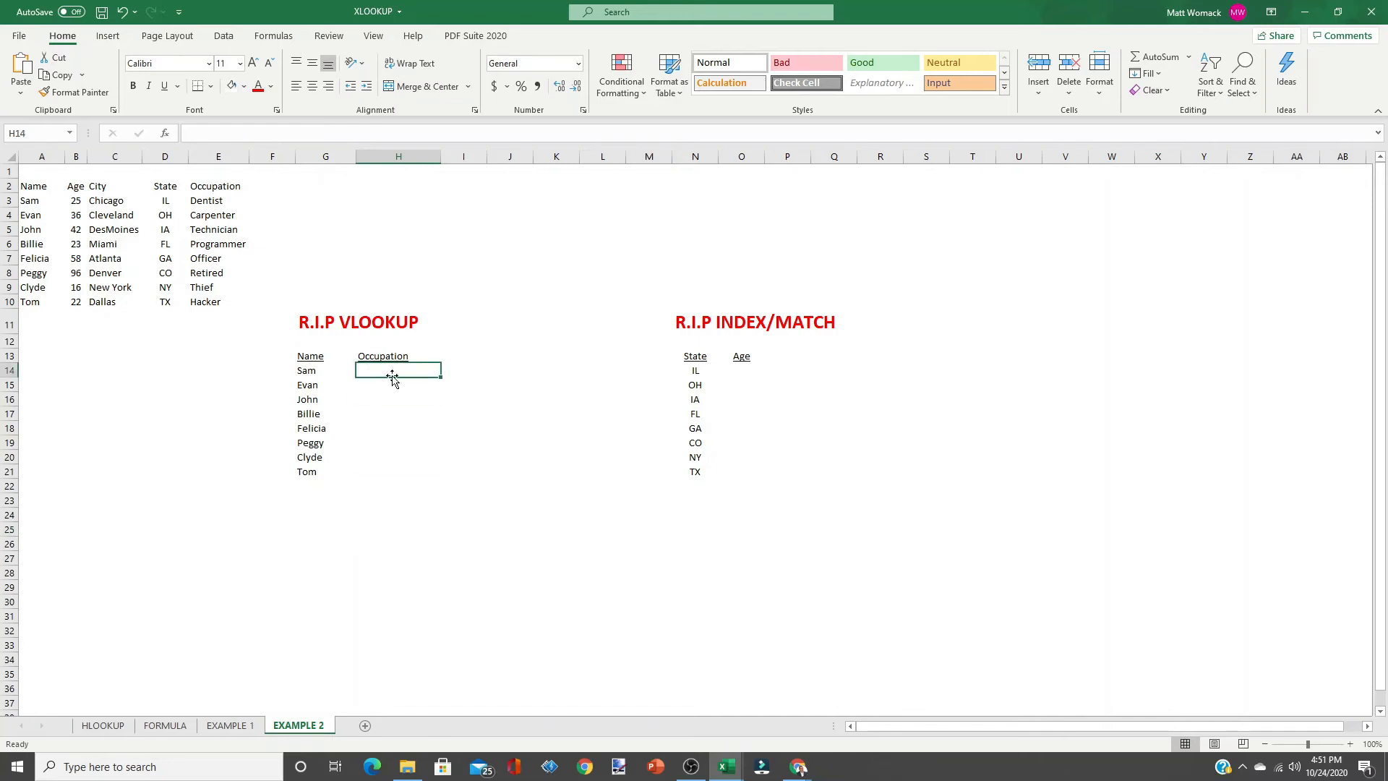
left_click(166, 134)
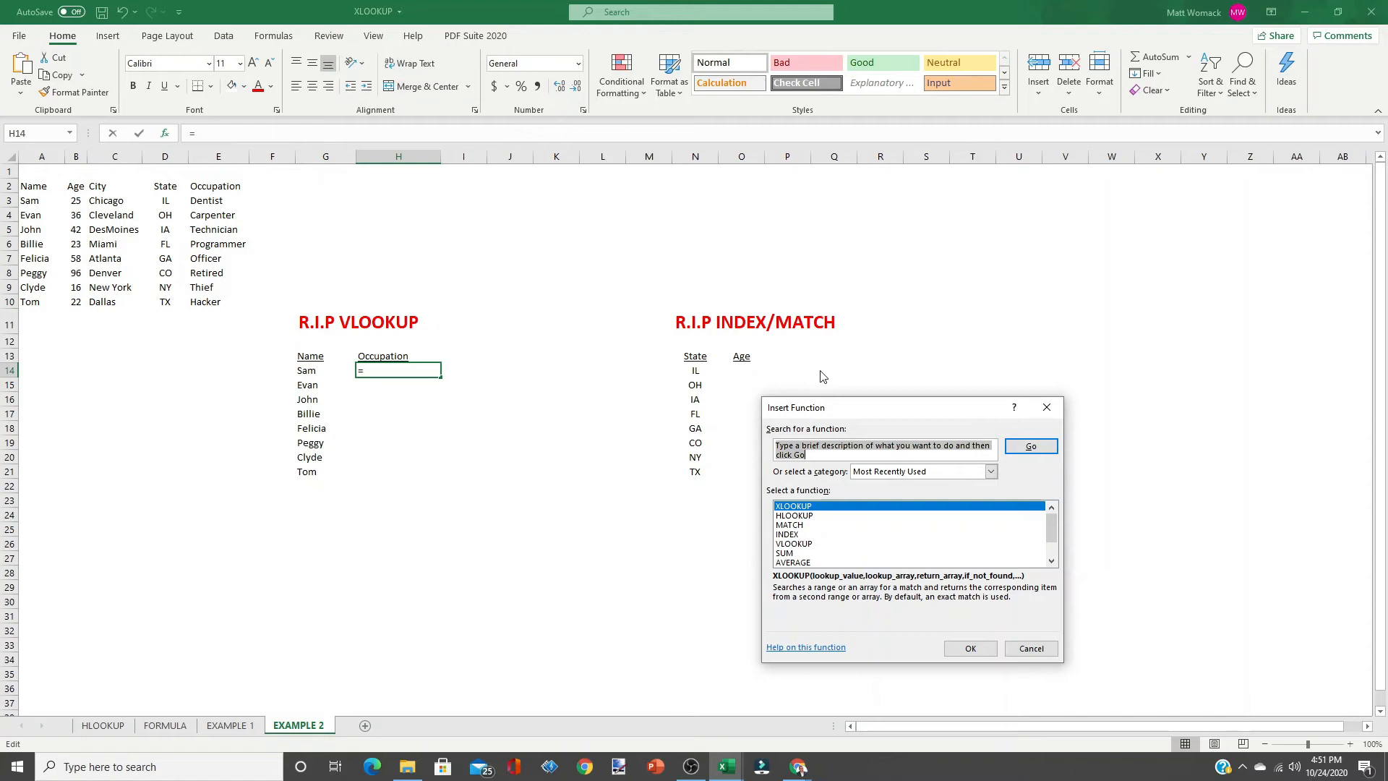
type("XLOOKUP")
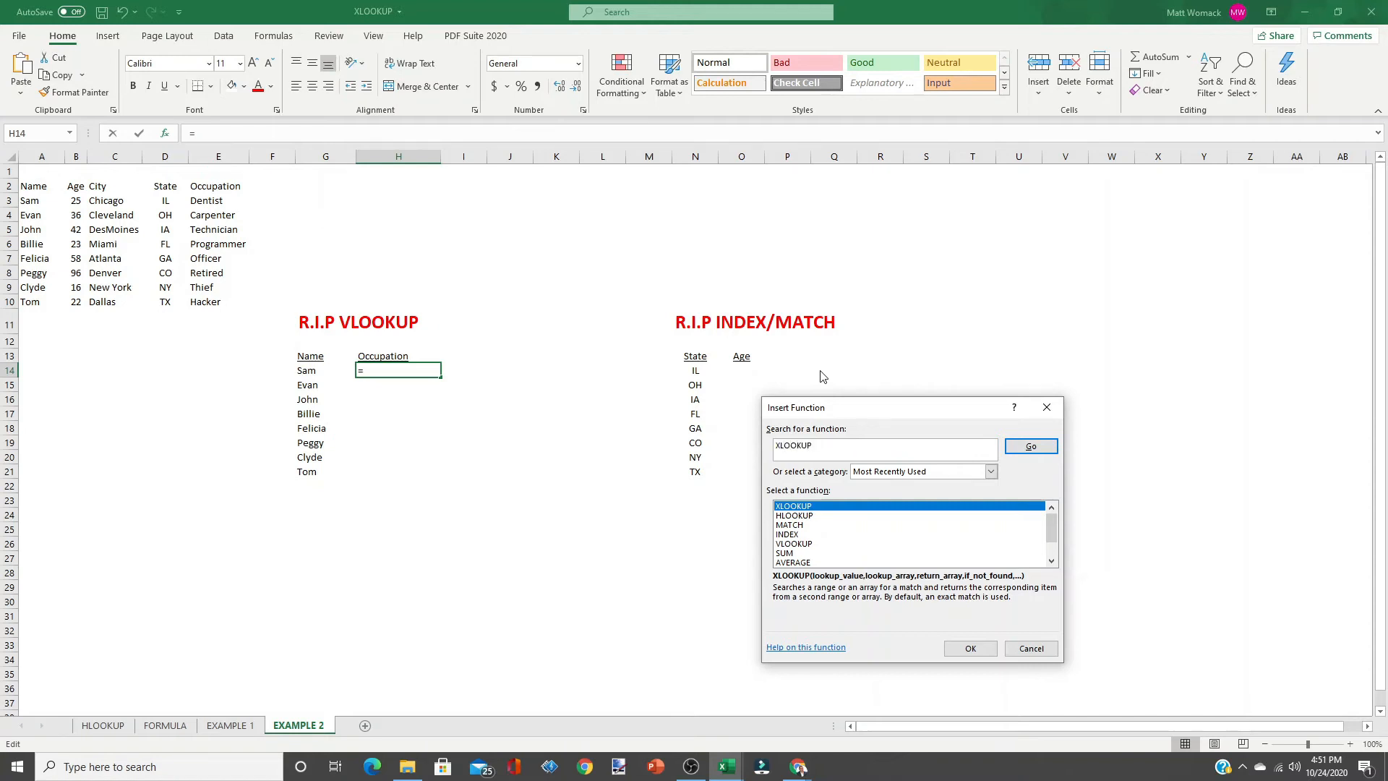
left_click(1021, 451)
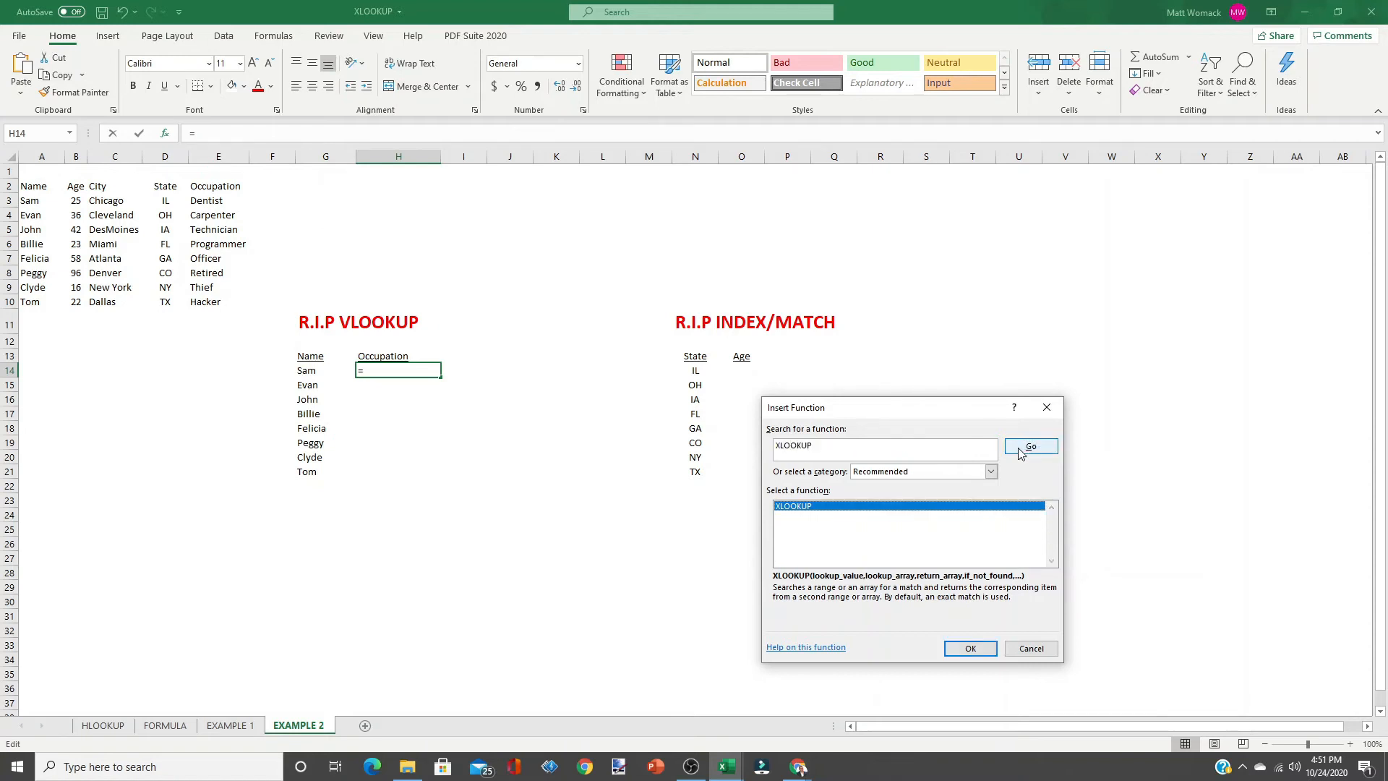
left_click(969, 648)
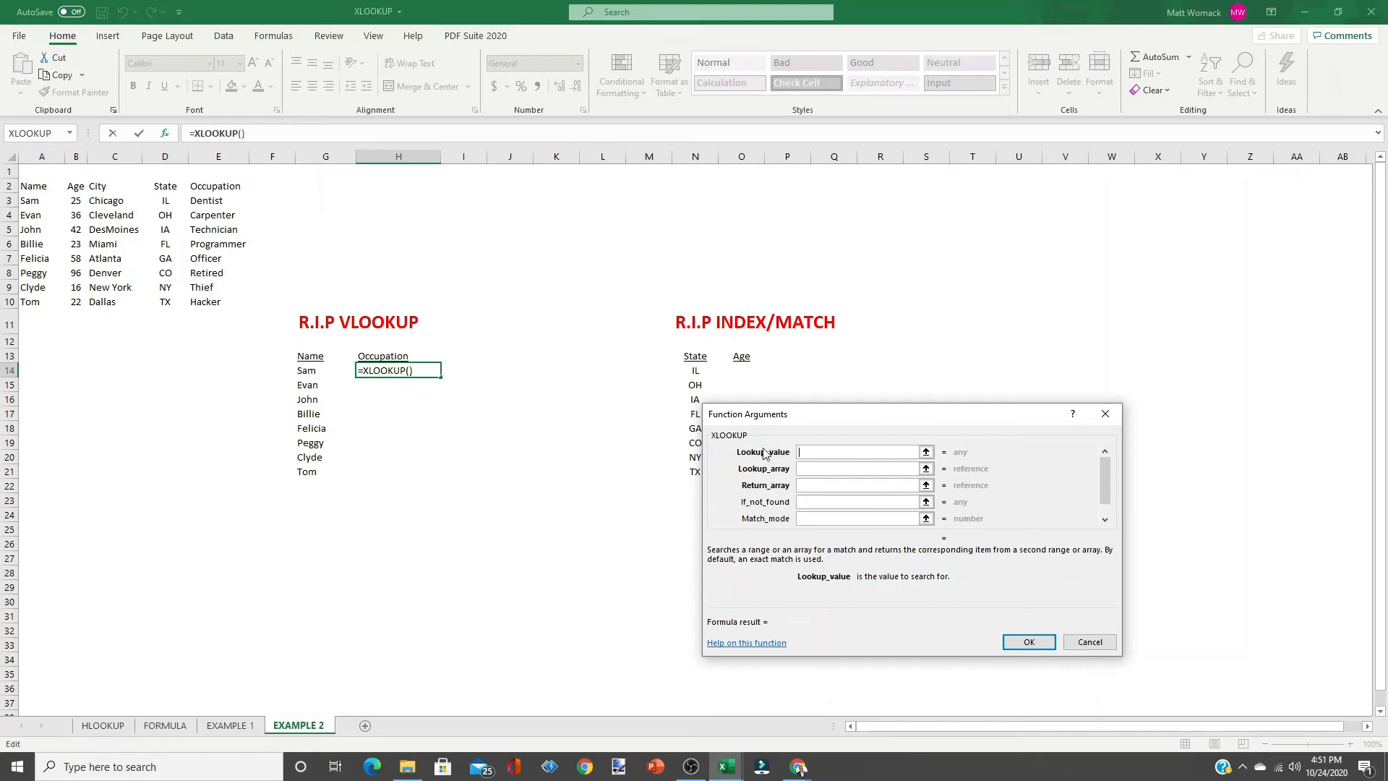
Set the lookup value to G14 and the lookup array to the absolute Name range $A$2:$A$10
left_click(313, 373)
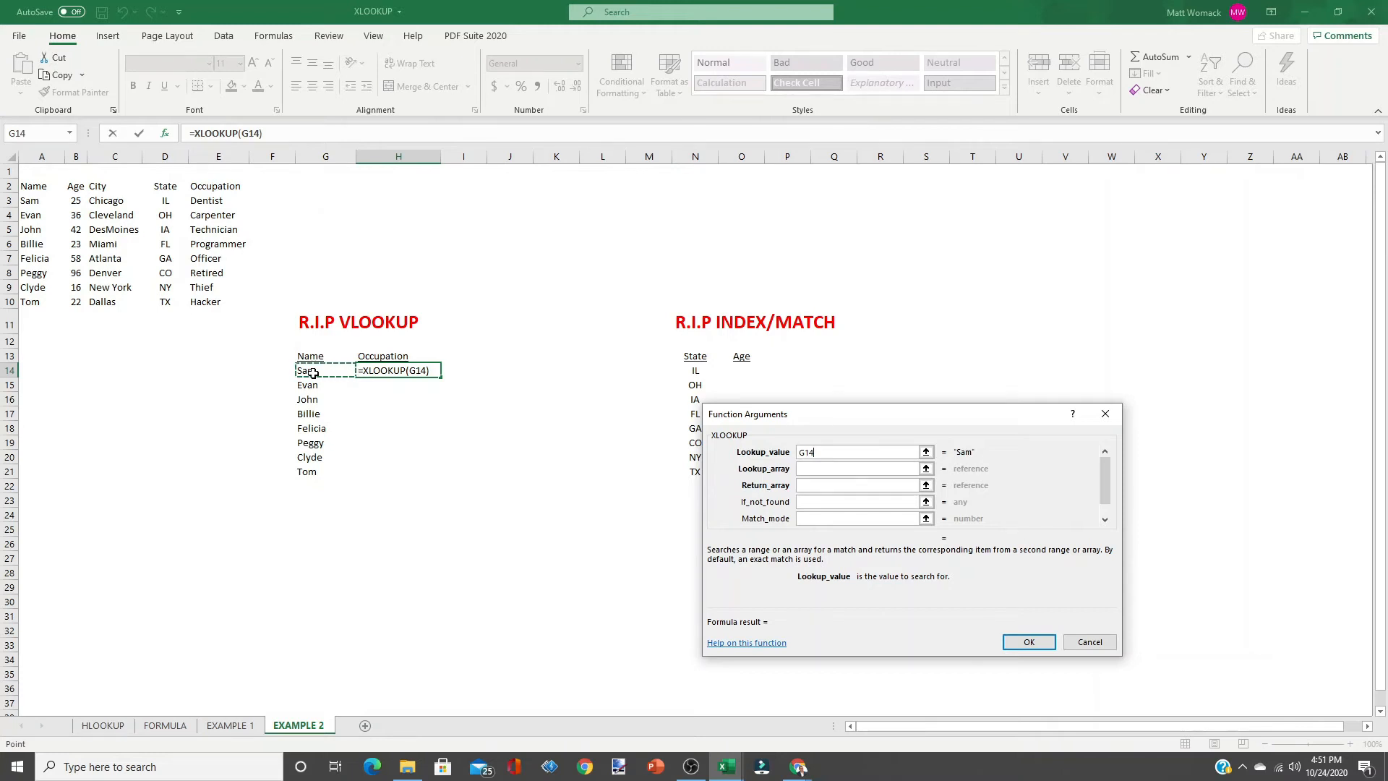
left_click(819, 469)
left_click_drag(40, 187, 40, 296)
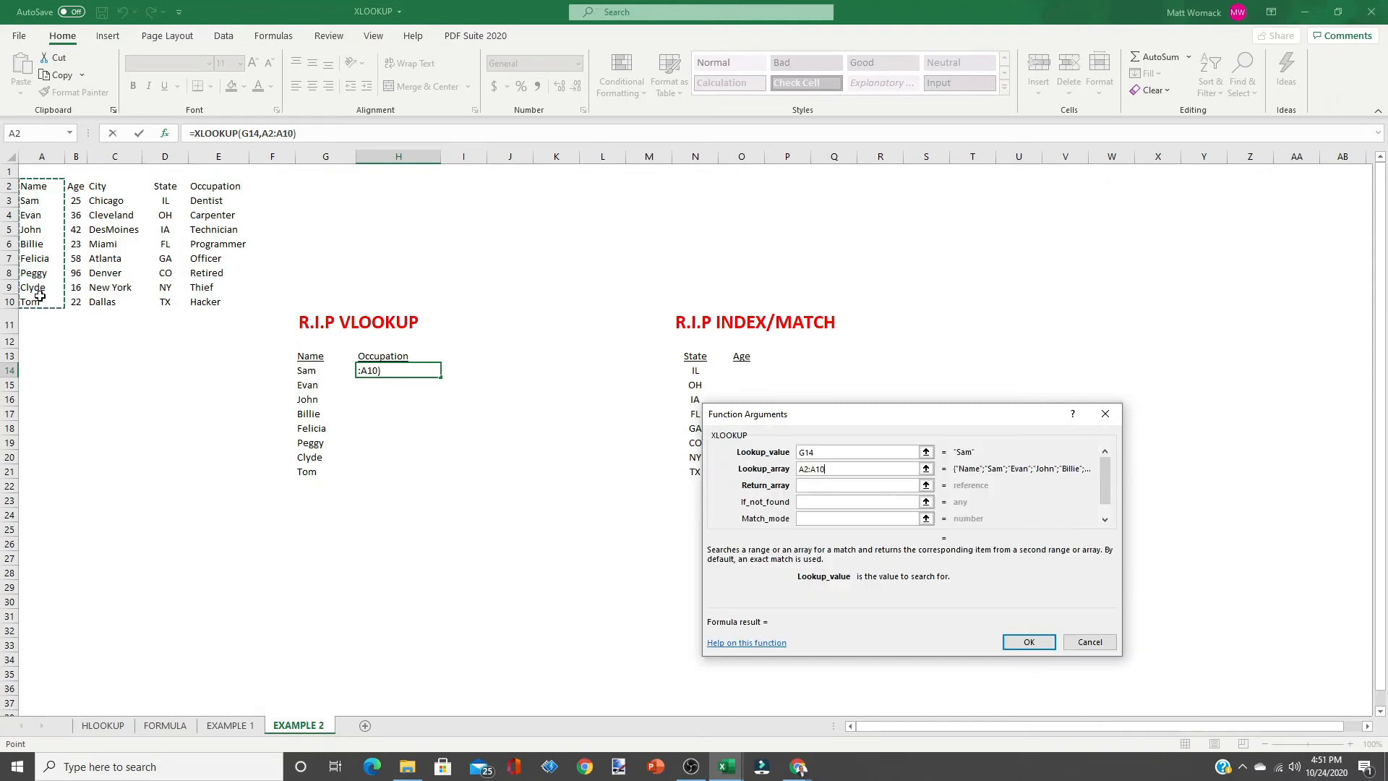
key("F4")
Set the return array to the absolute Occupation range $E$2:$E$10
left_click(813, 485)
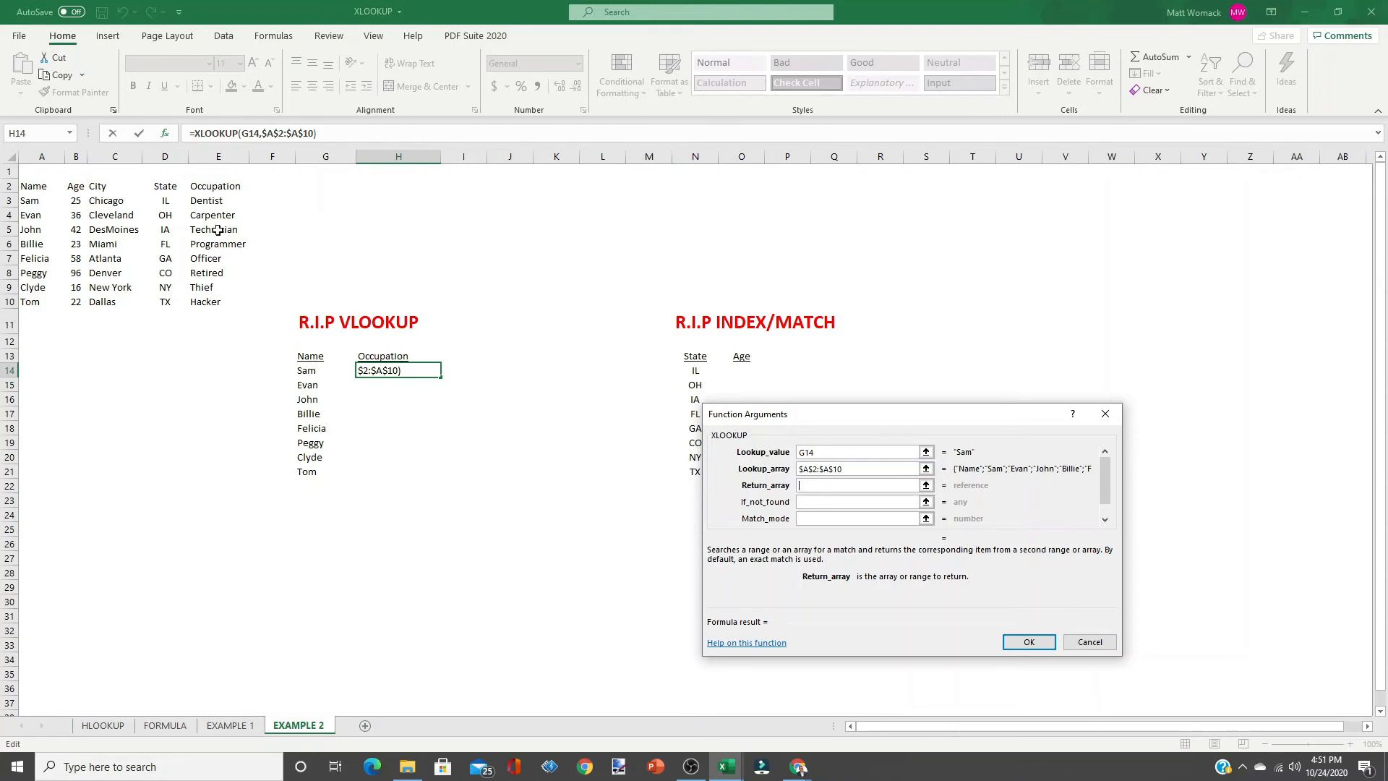
left_click_drag(215, 186, 217, 303)
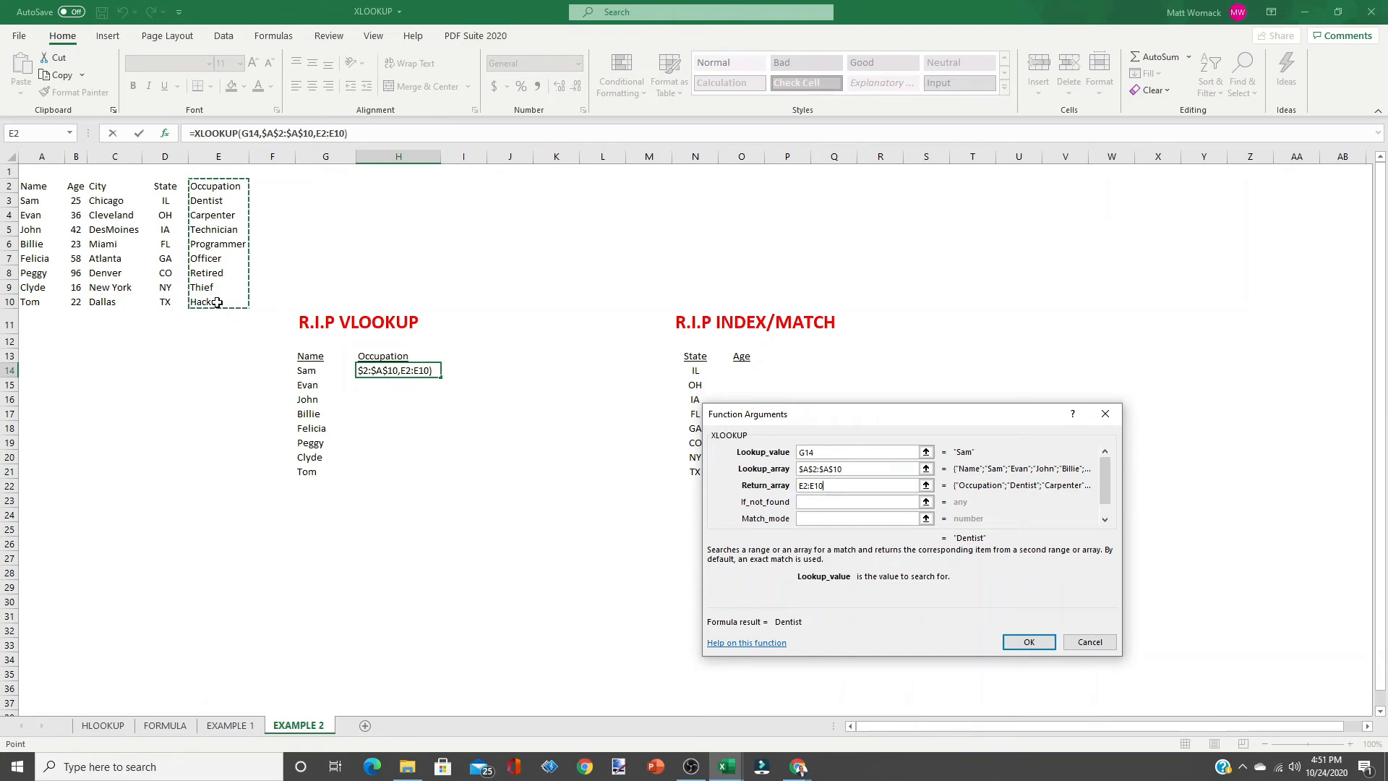
key("F4")
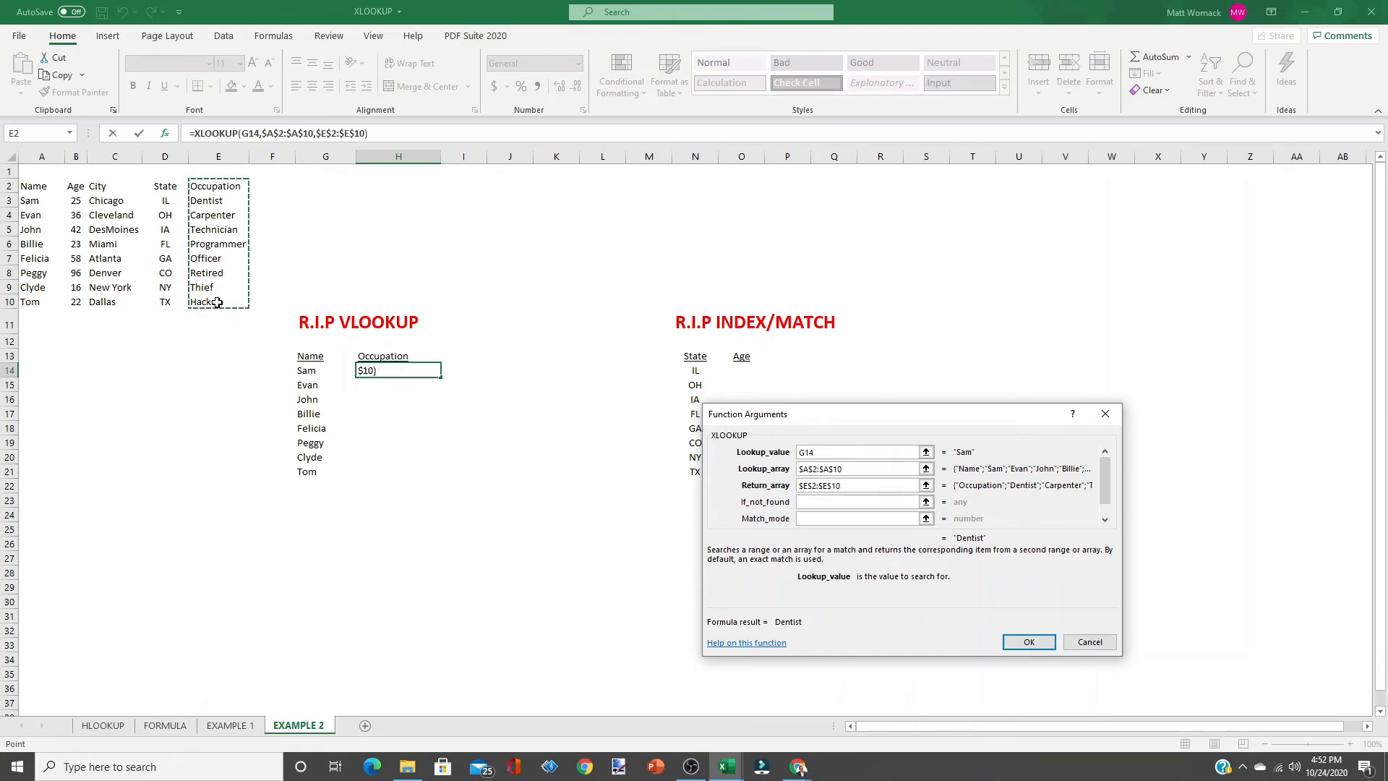
Complete the Occupation XLOOKUP with "OOPS" as the not-found value and match mode 0, and copy it from H14 down to H21
left_click(807, 500)
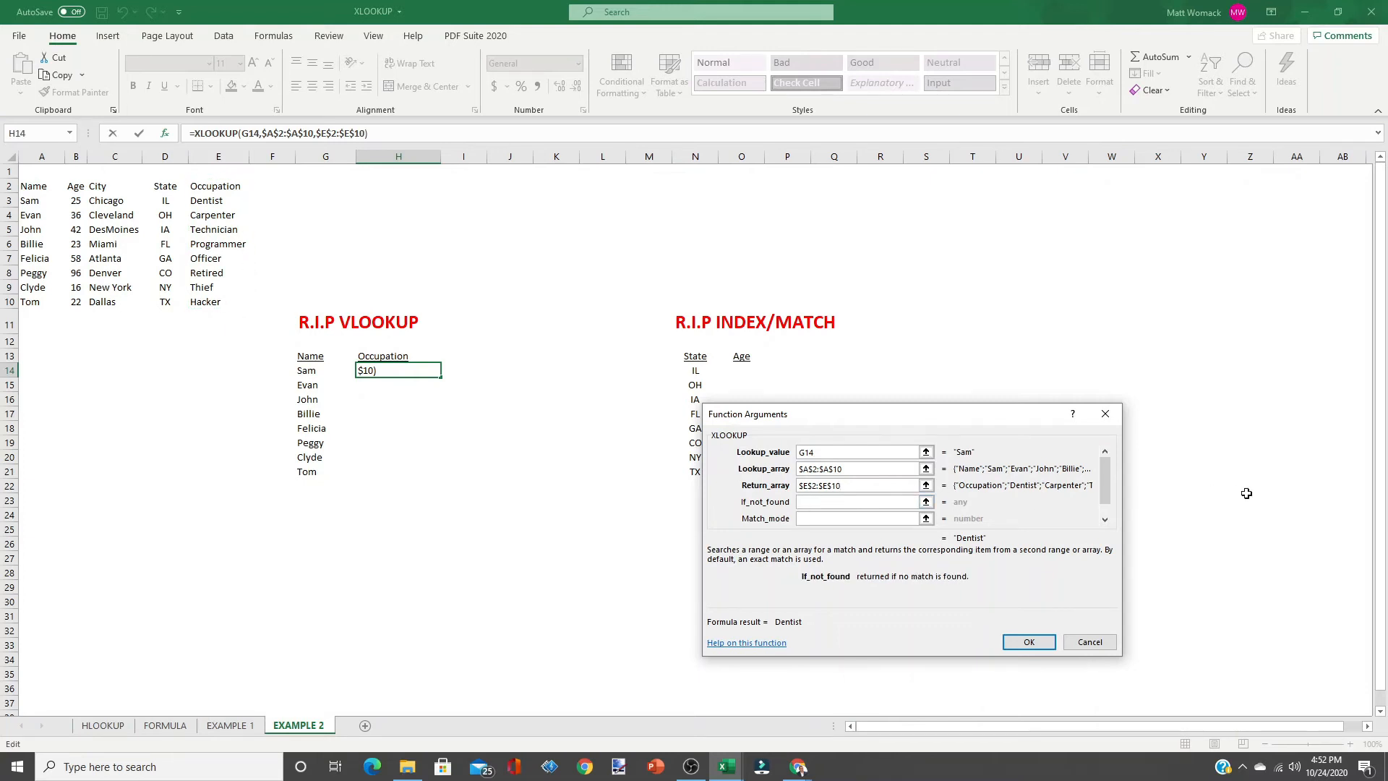
type("OOPS")
left_click(819, 519)
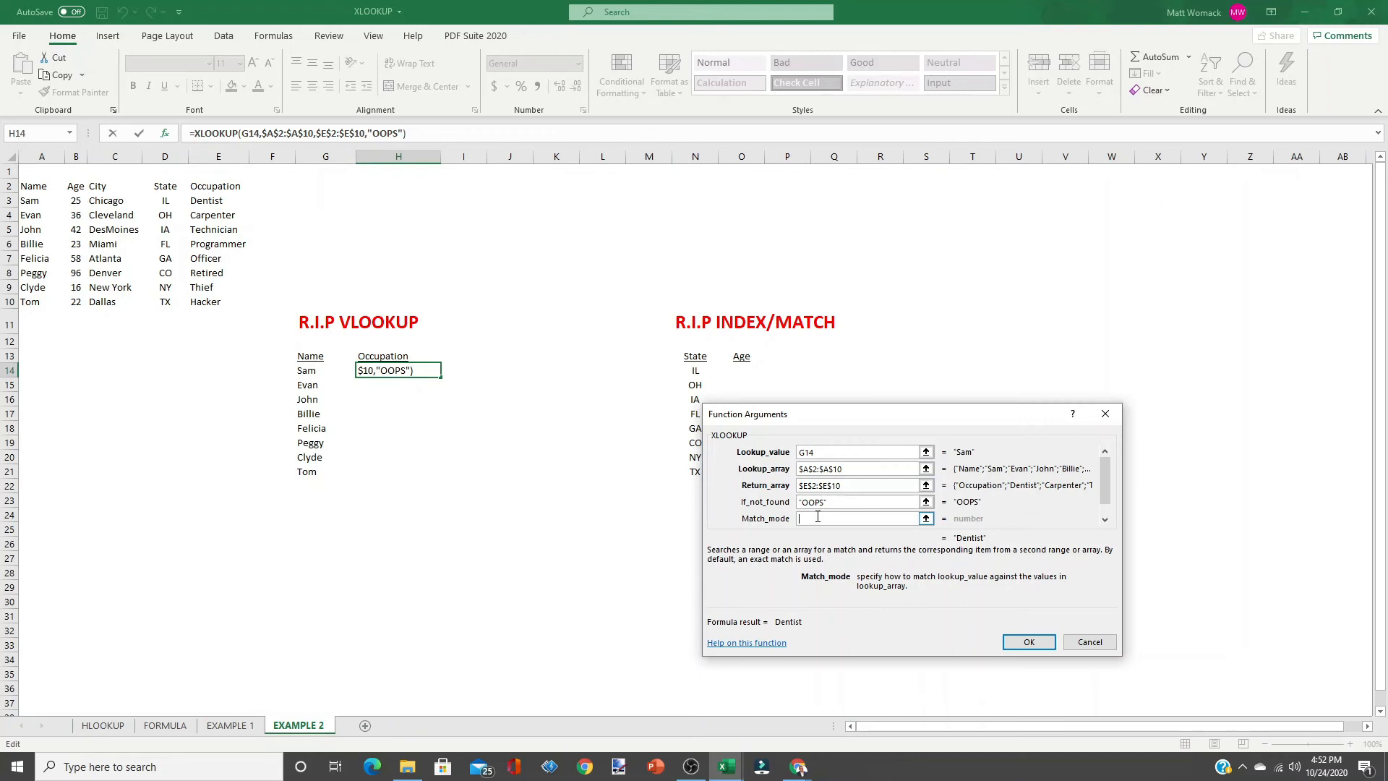
type("0")
left_click(1029, 644)
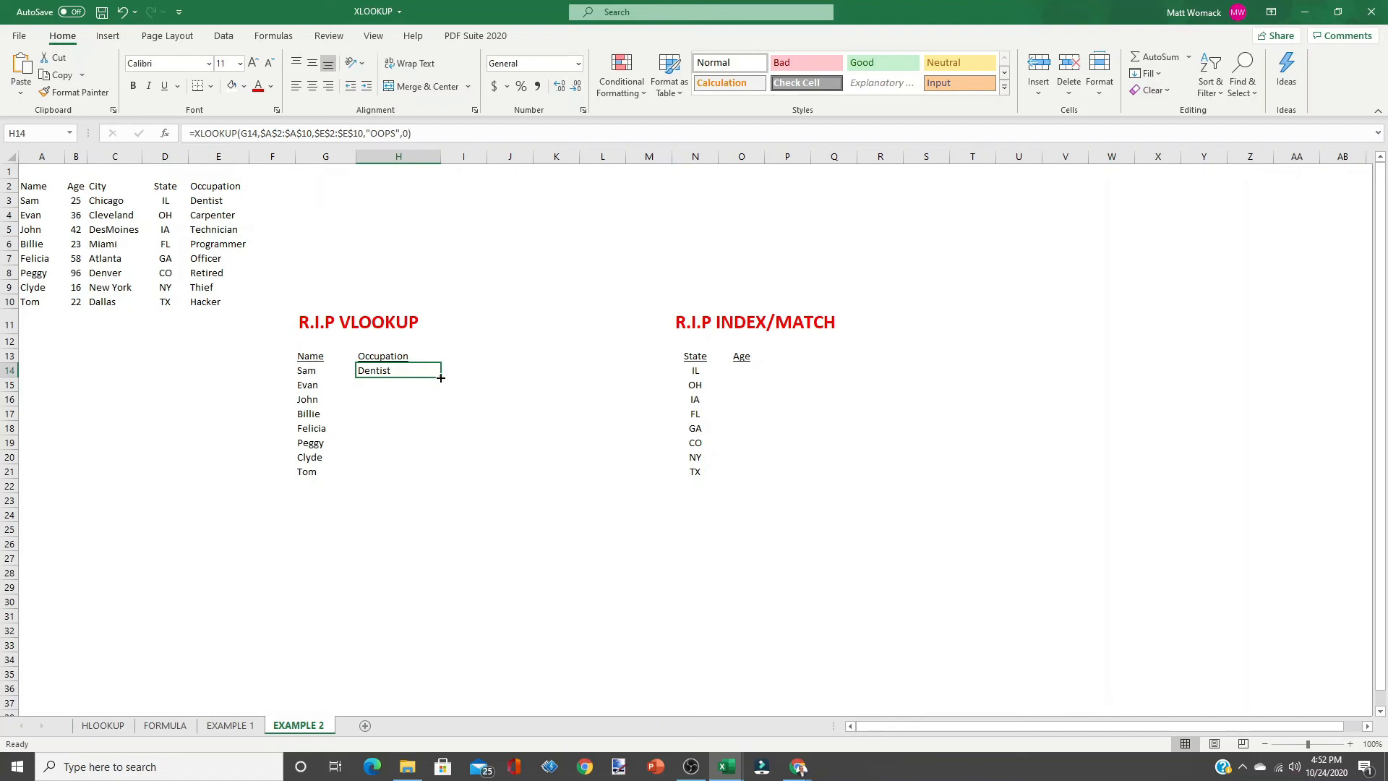
left_click_drag(440, 377, 432, 472)
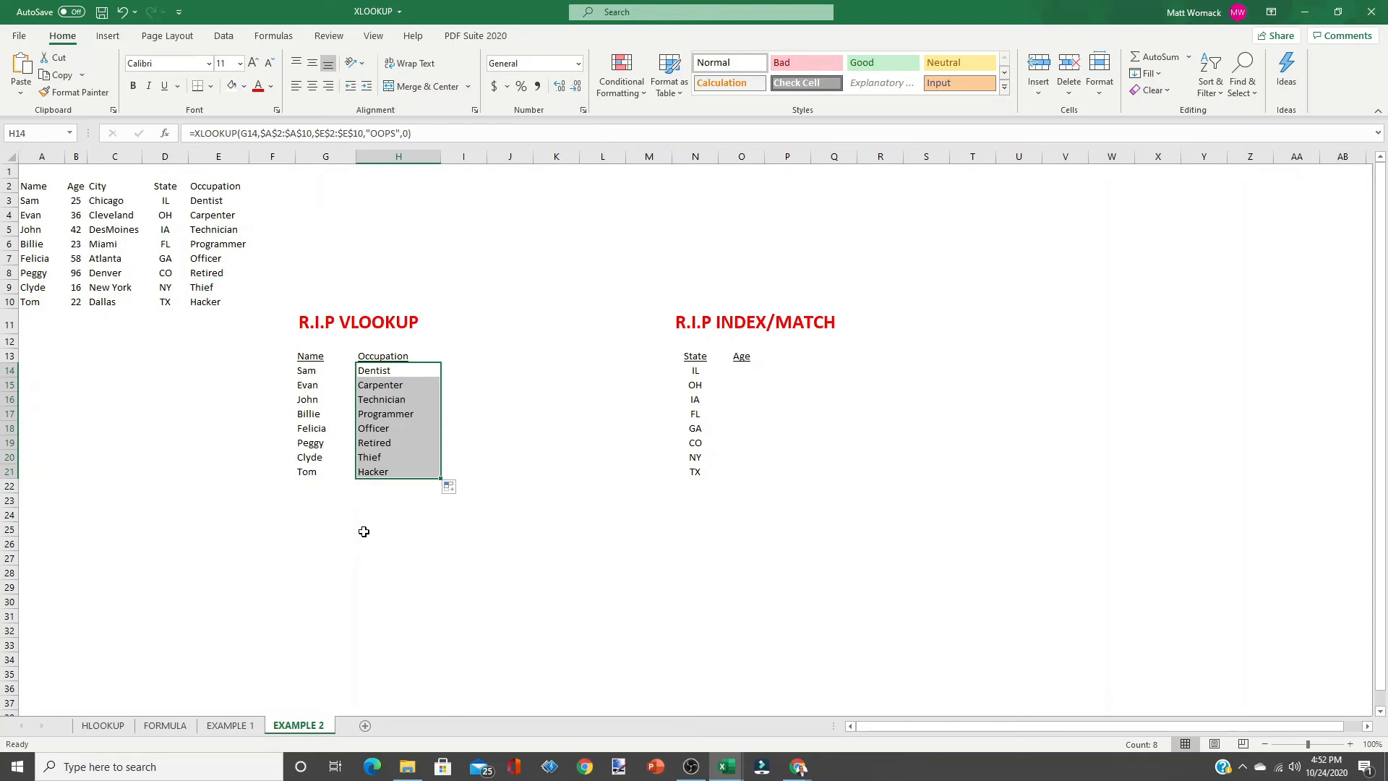
Test the not-found result by replacing the name in G18 with one missing from the source table, and inspect the formula in H18
left_click(309, 425)
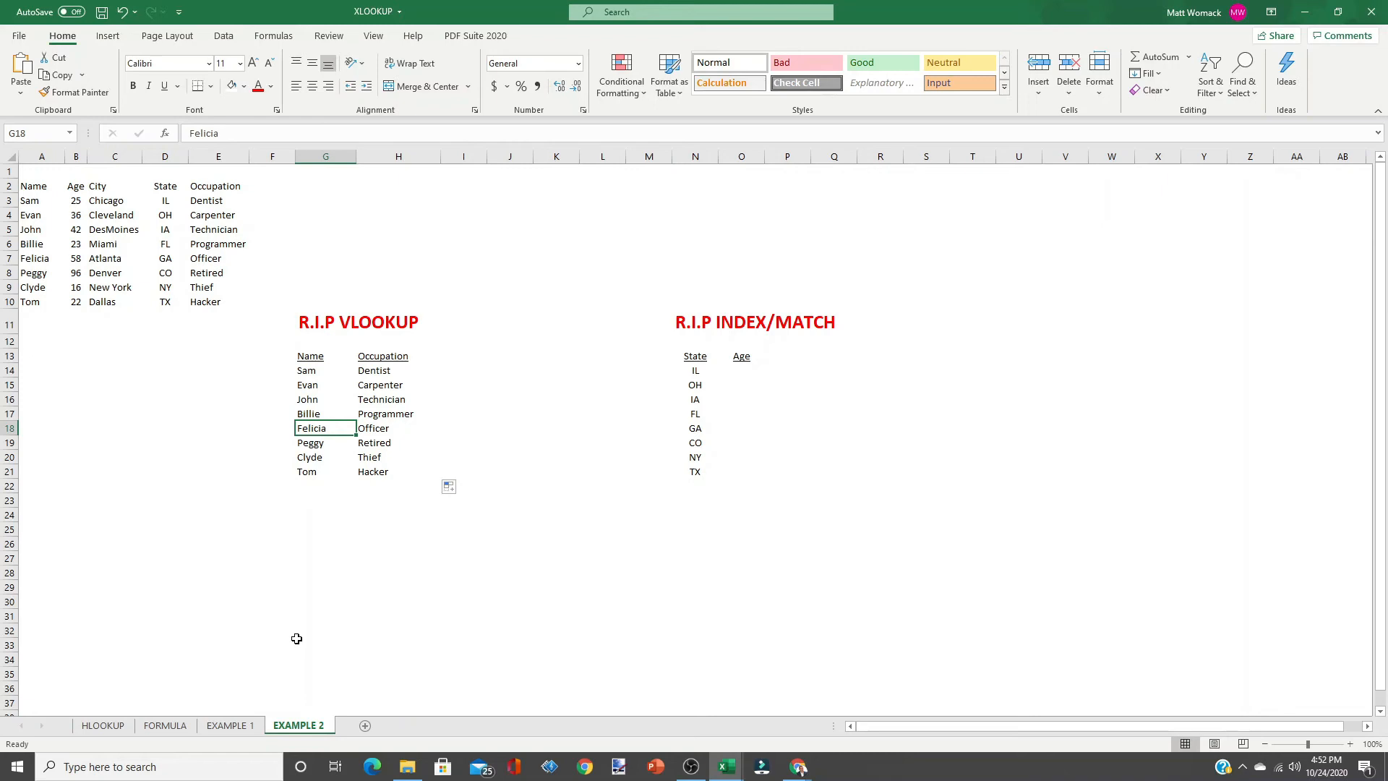
type("dl")
key("BackSpace")
key("BackSpace")
type("DI")
type("iana")
key("Return")
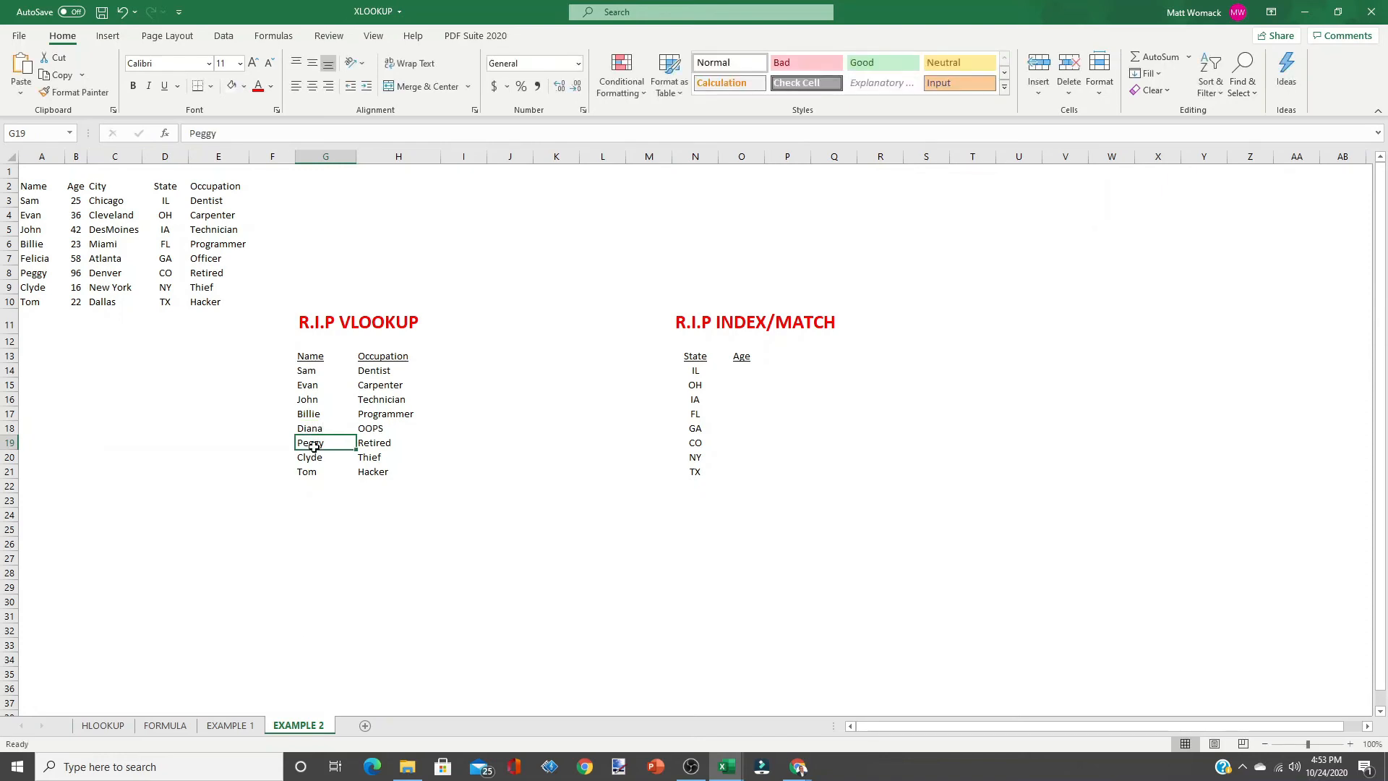
left_click(365, 429)
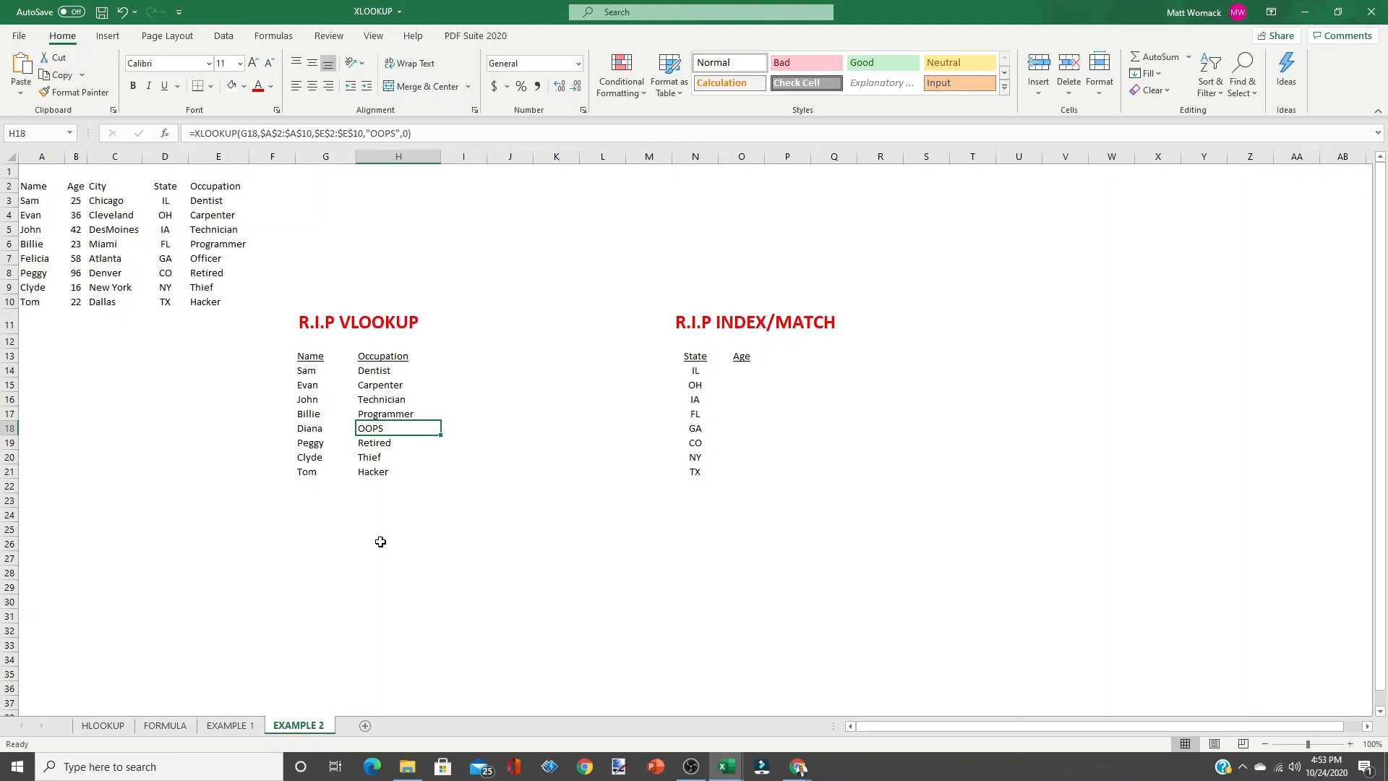
Search for the XLOOKUP function and insert it in O14, the first Age cell of the INDEX/MATCH example
left_click(739, 371)
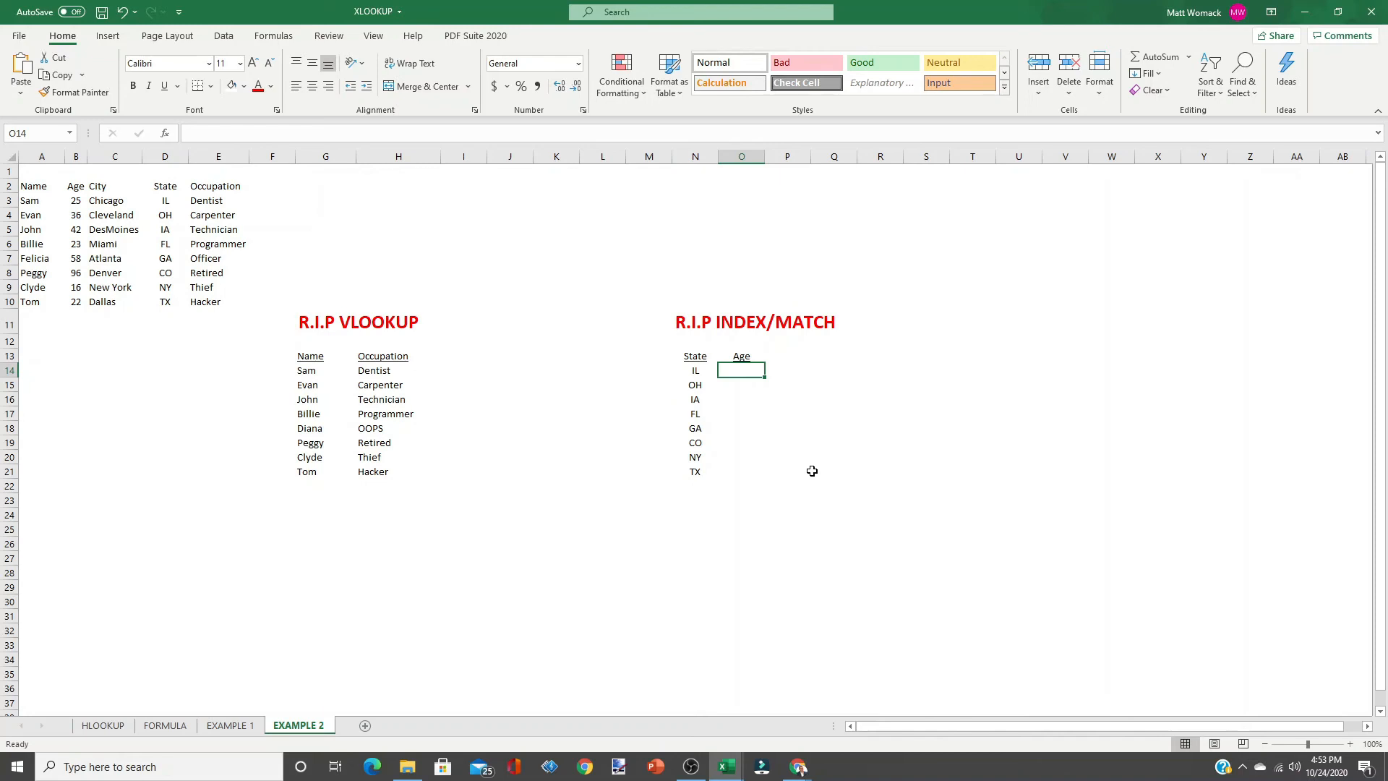
left_click(164, 134)
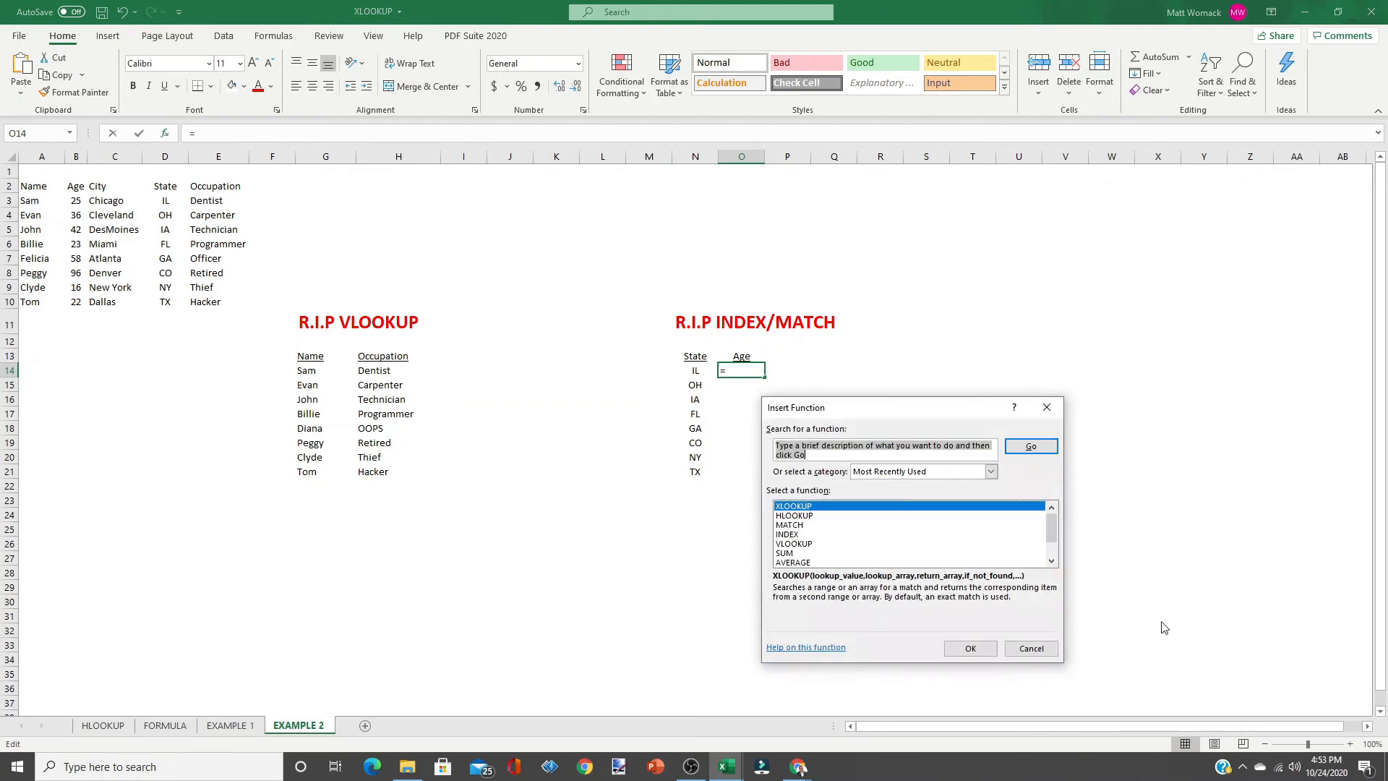
type("xlookup")
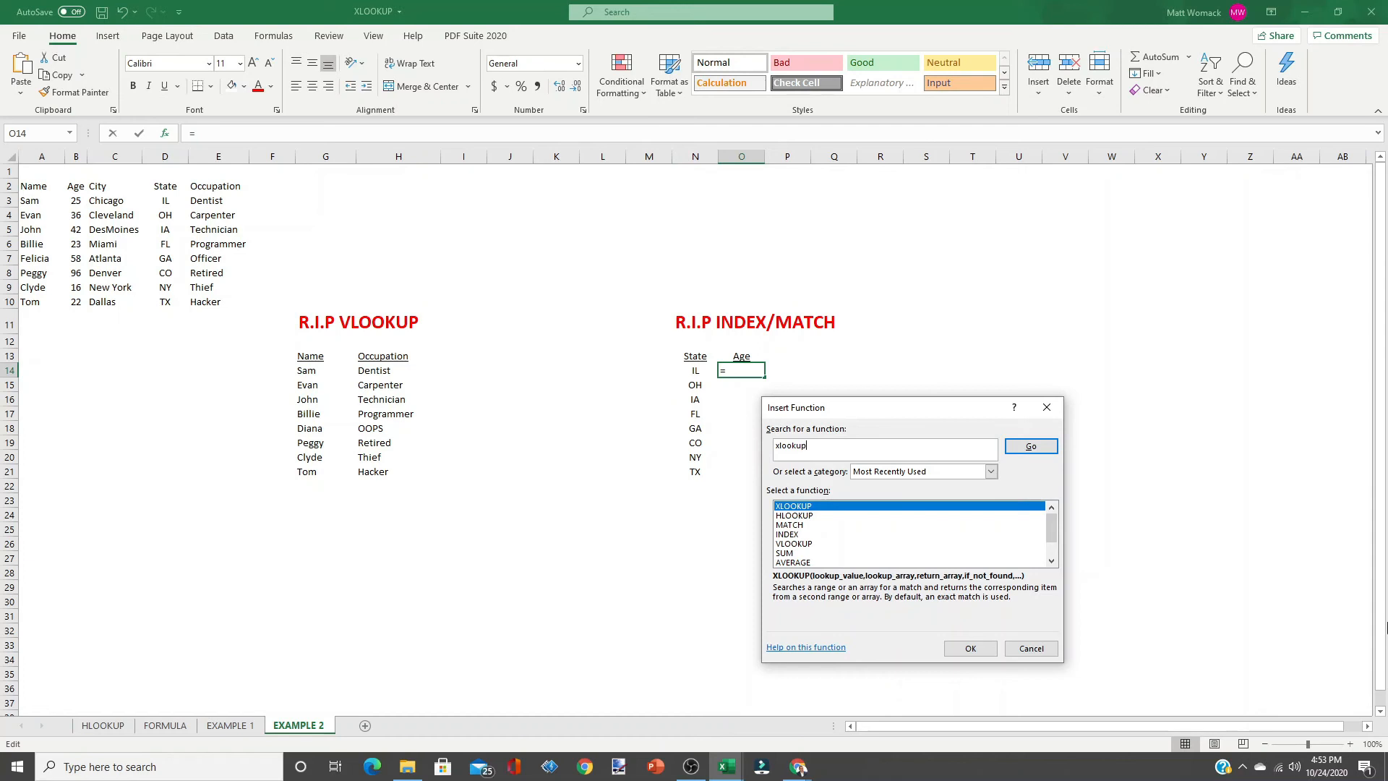
left_click(1033, 448)
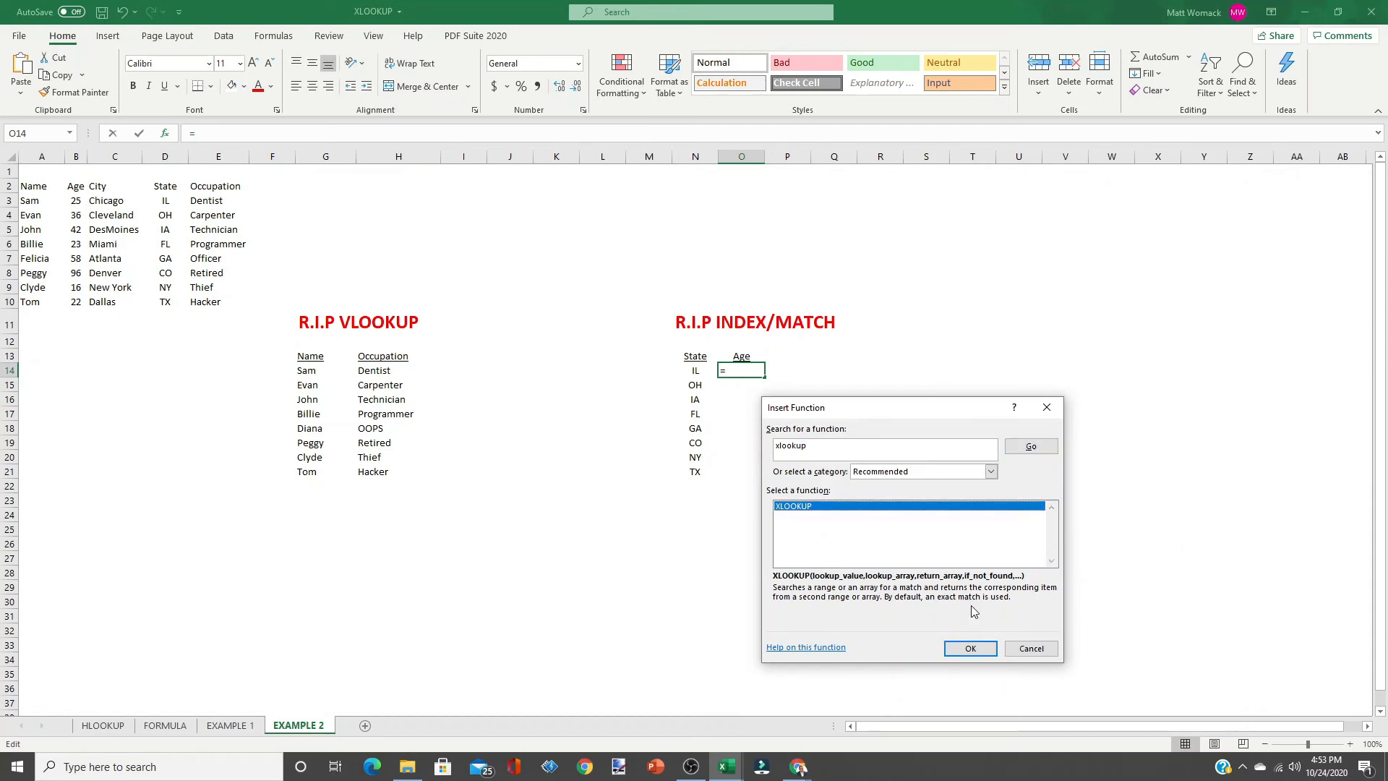
left_click(970, 650)
Set the lookup value to N14 and the lookup array to the absolute State range $D$2:$D$10
left_click_drag(918, 413, 1101, 301)
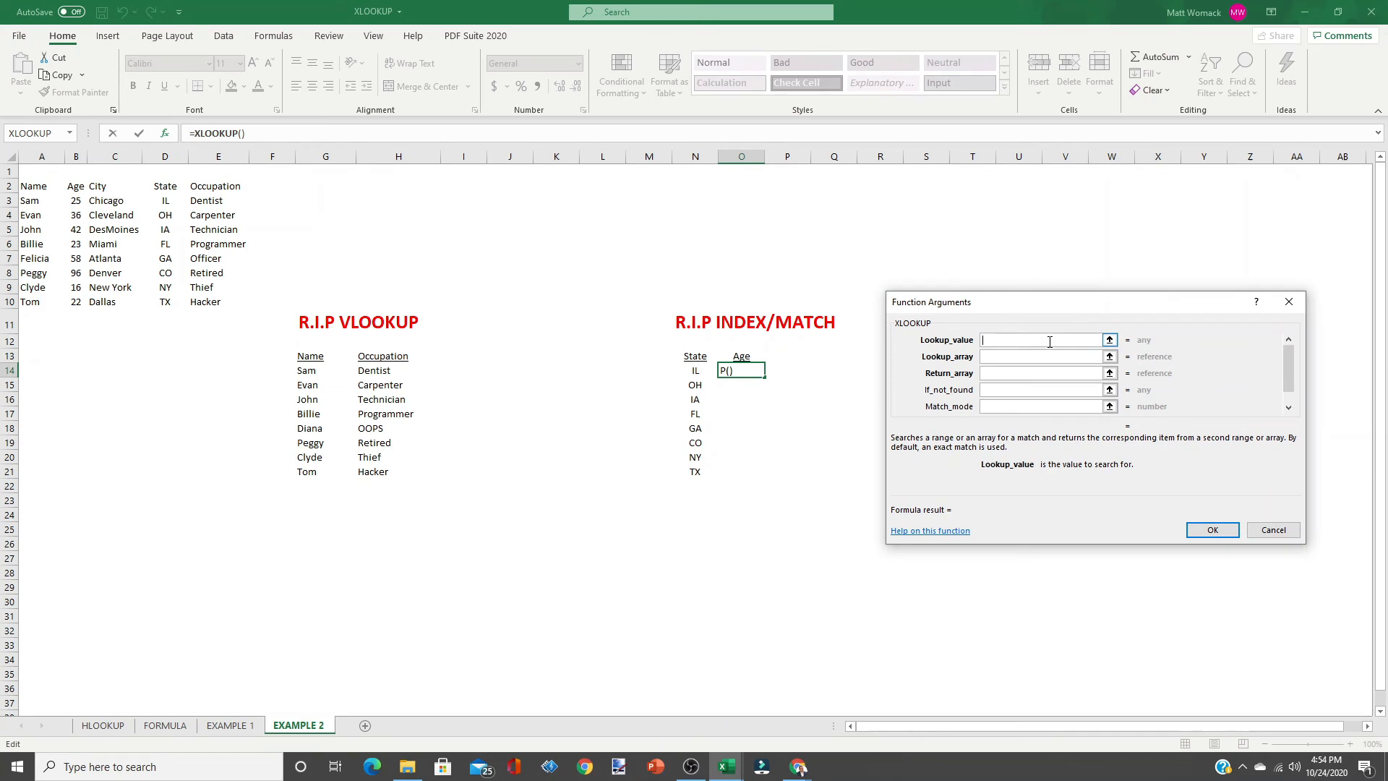
left_click(695, 371)
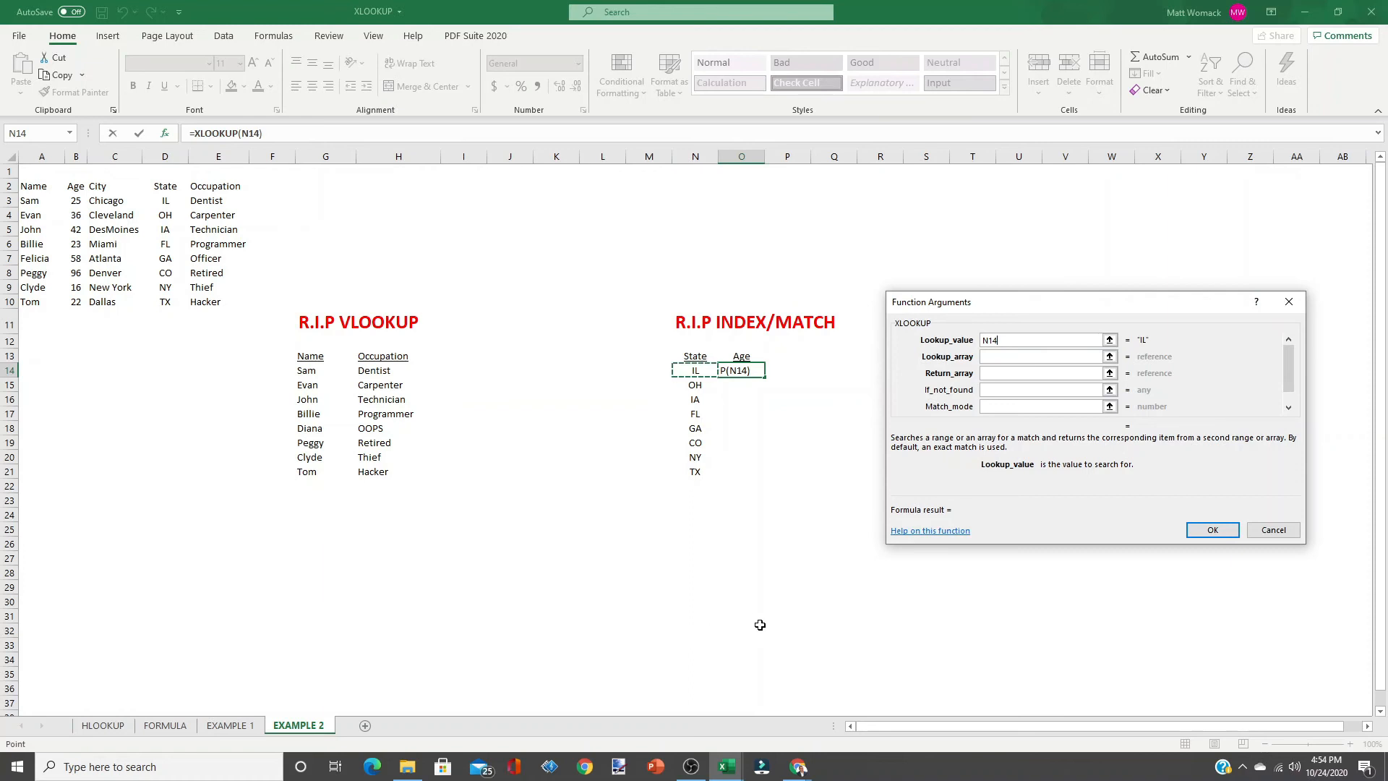
left_click(1059, 357)
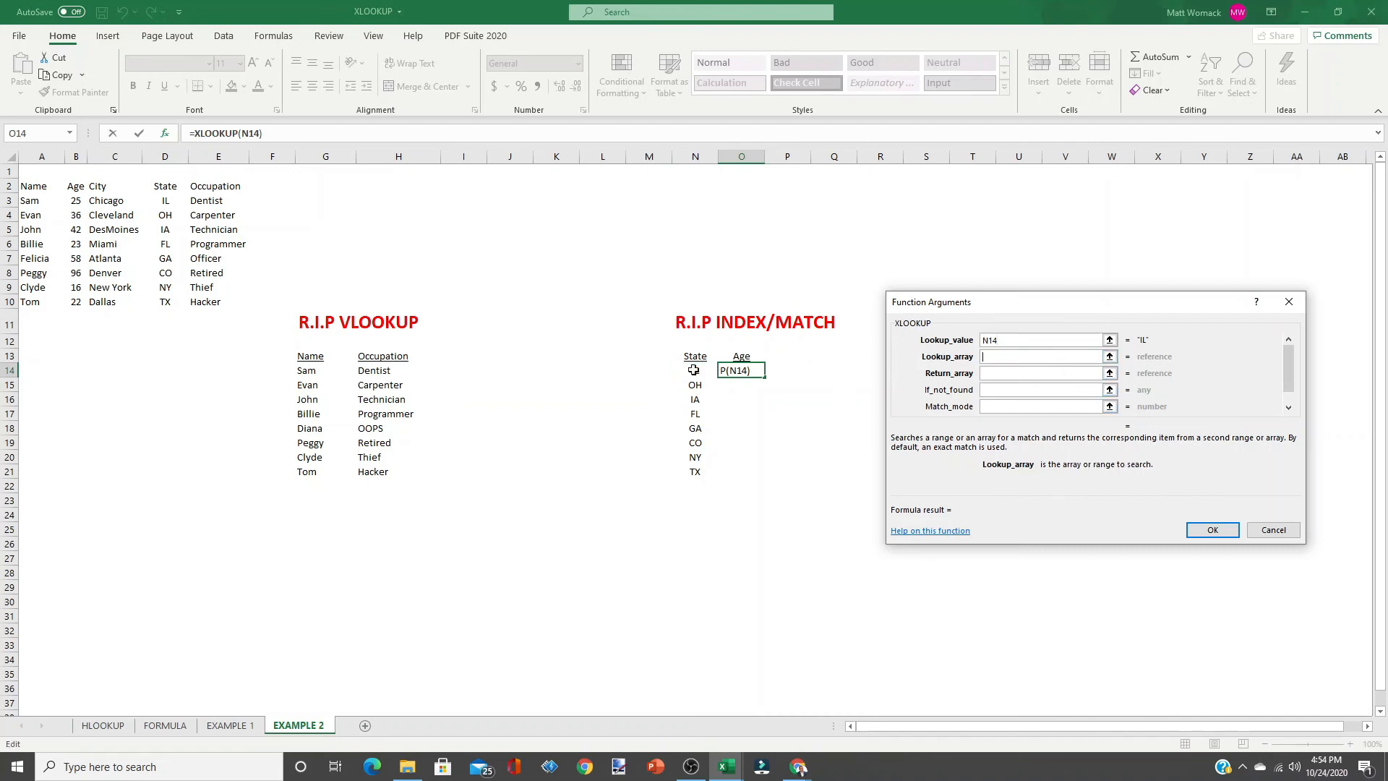
left_click_drag(165, 186, 165, 298)
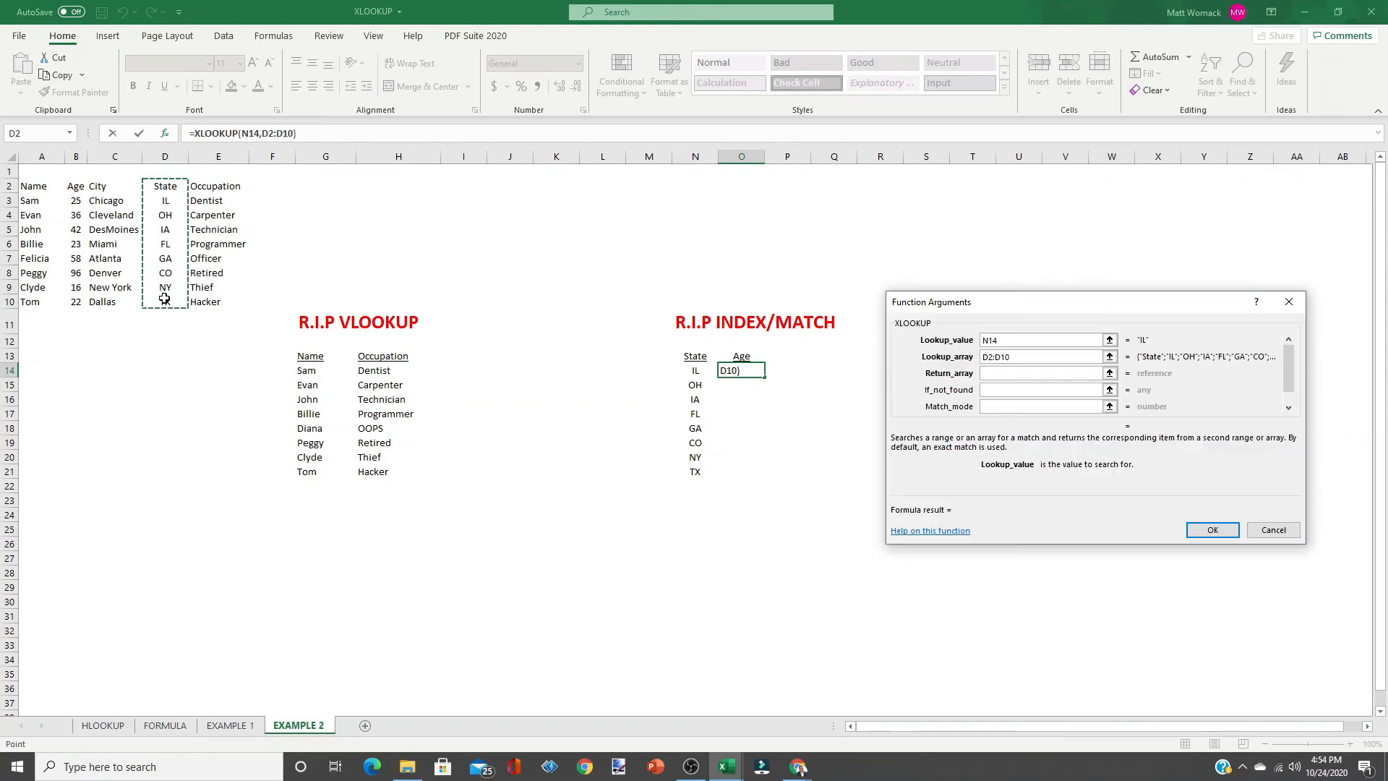
key("F4")
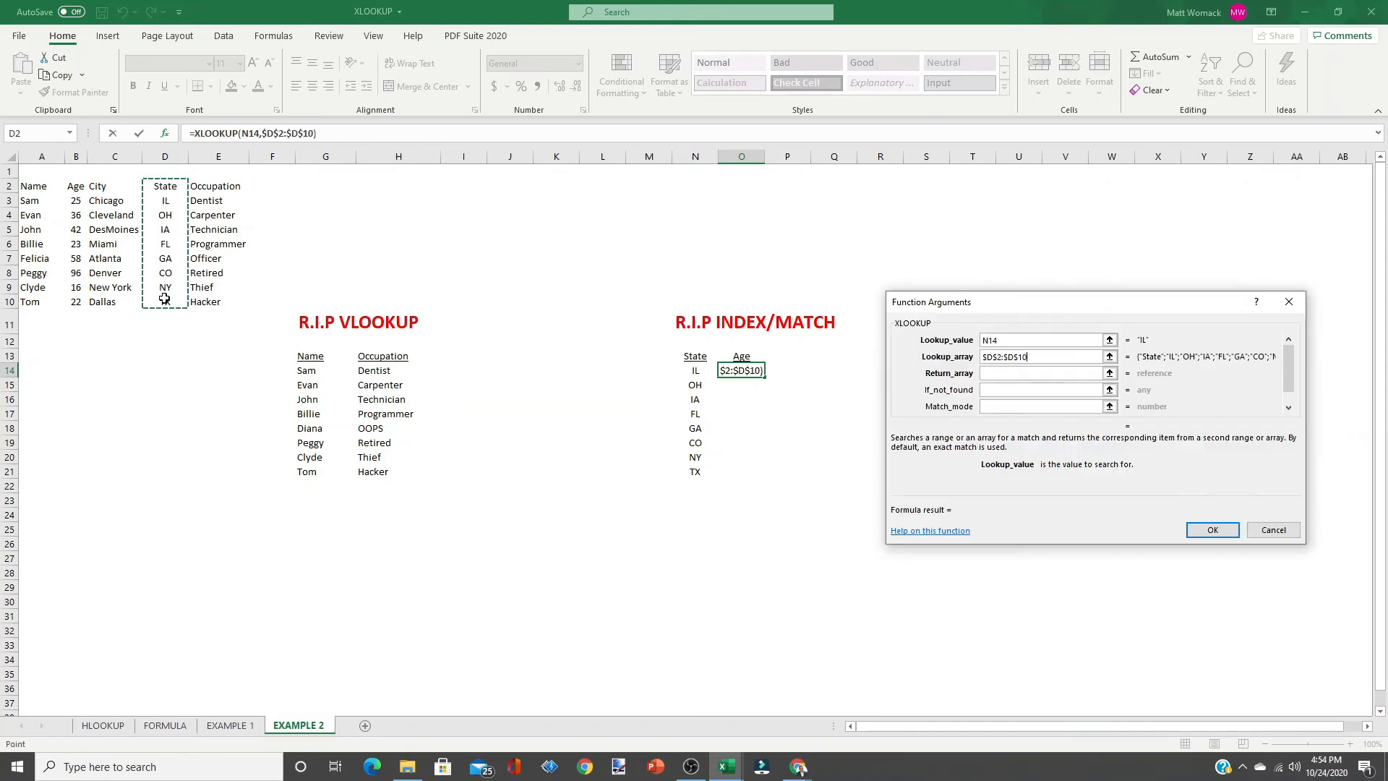
Set the return array to the absolute Age range $B$2:$B$10
left_click(1002, 373)
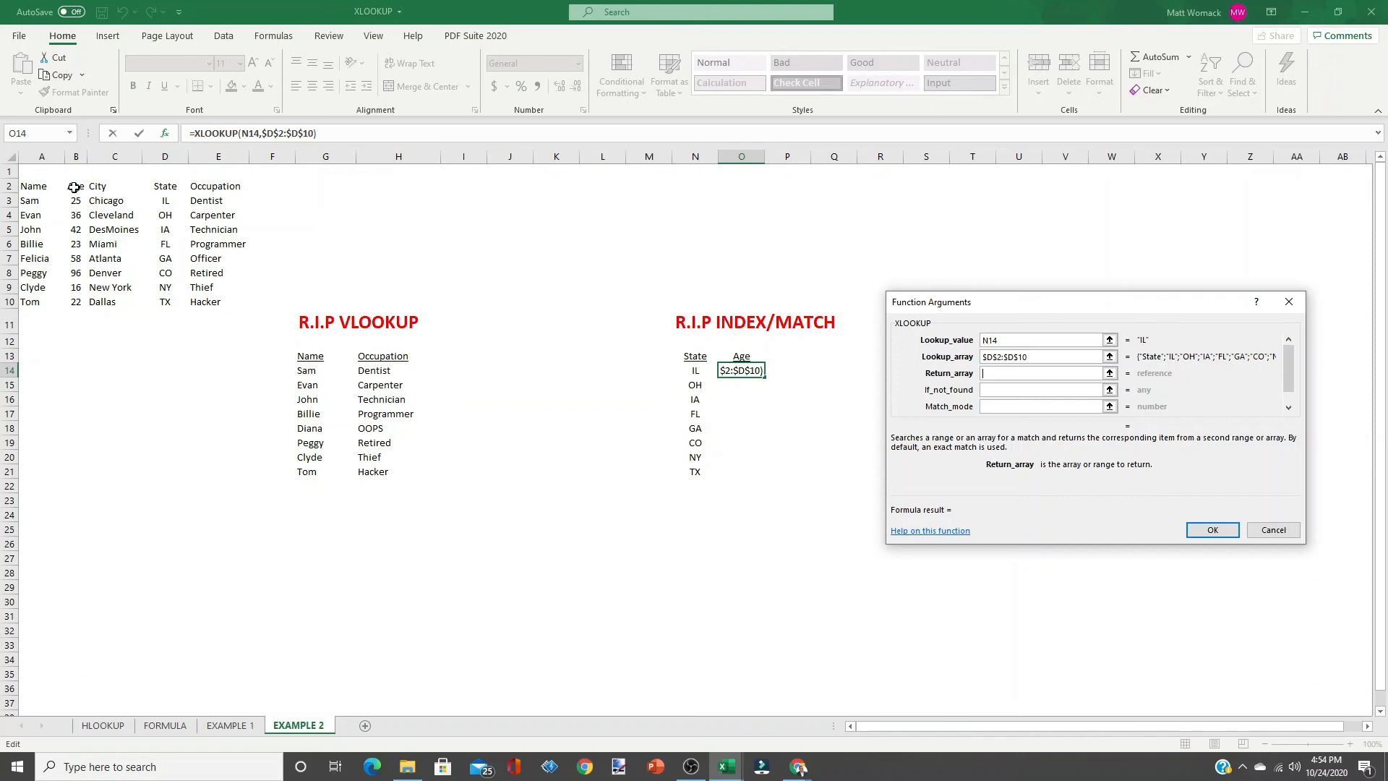
left_click_drag(74, 187, 75, 302)
key("F4")
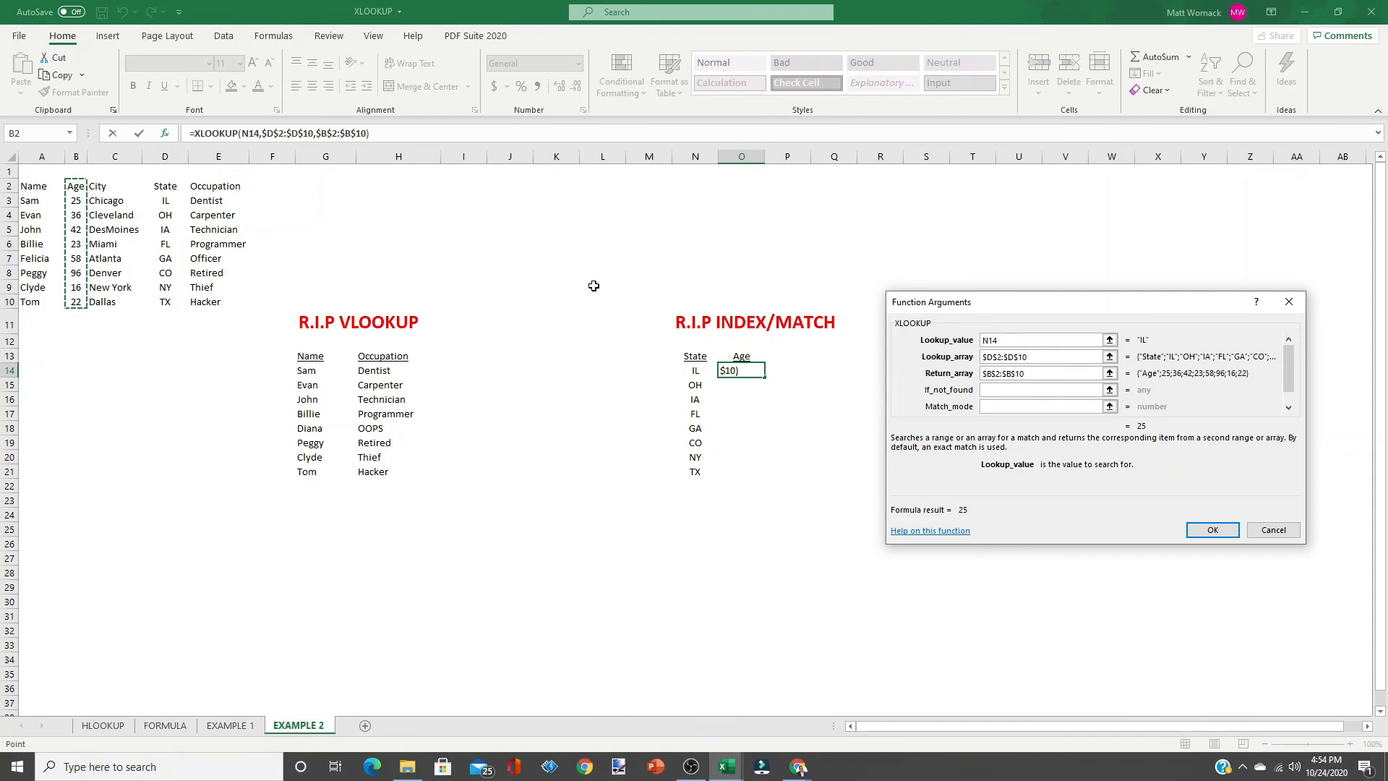
Set the not-found value to "OOPS", leave the match mode empty, and enter the formula in O14
left_click(1004, 389)
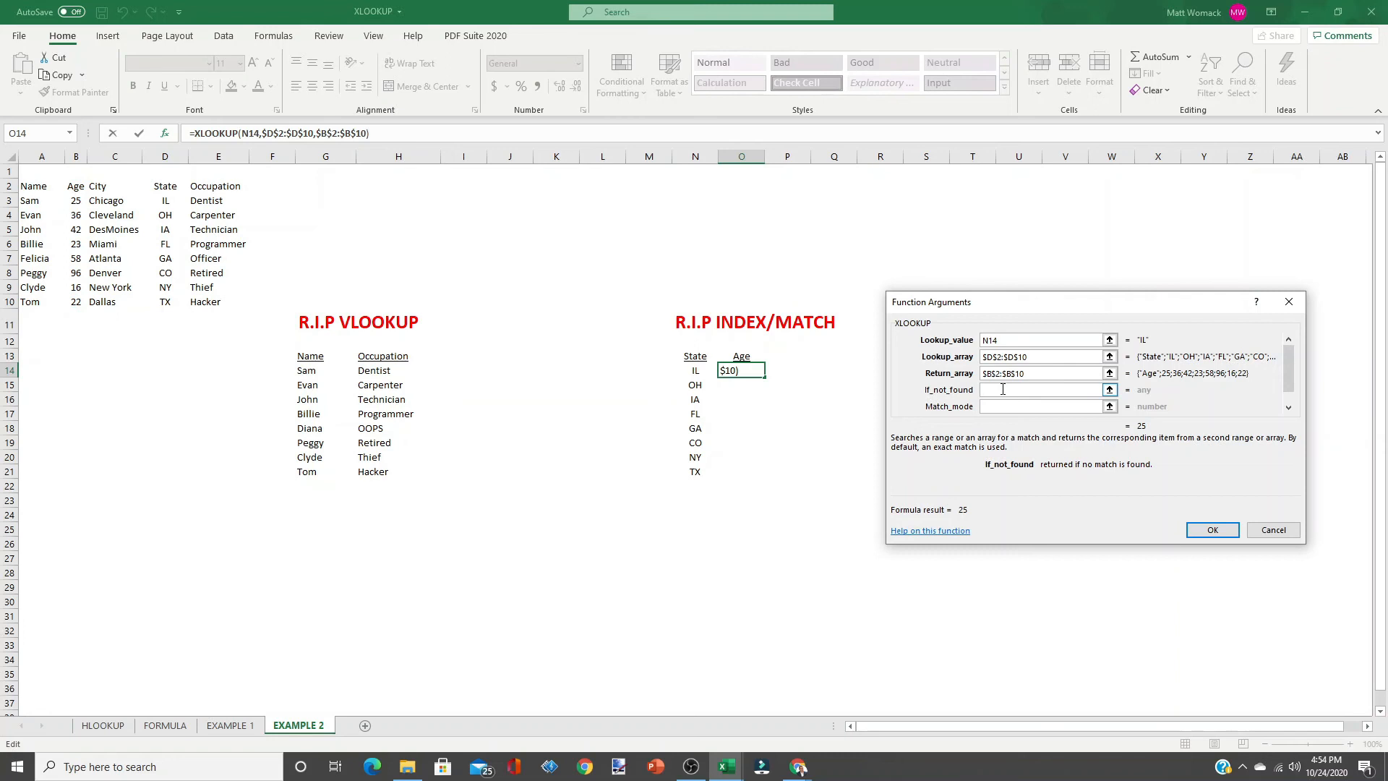
type("o")
key("BackSpace")
type("OOPS")
left_click(992, 407)
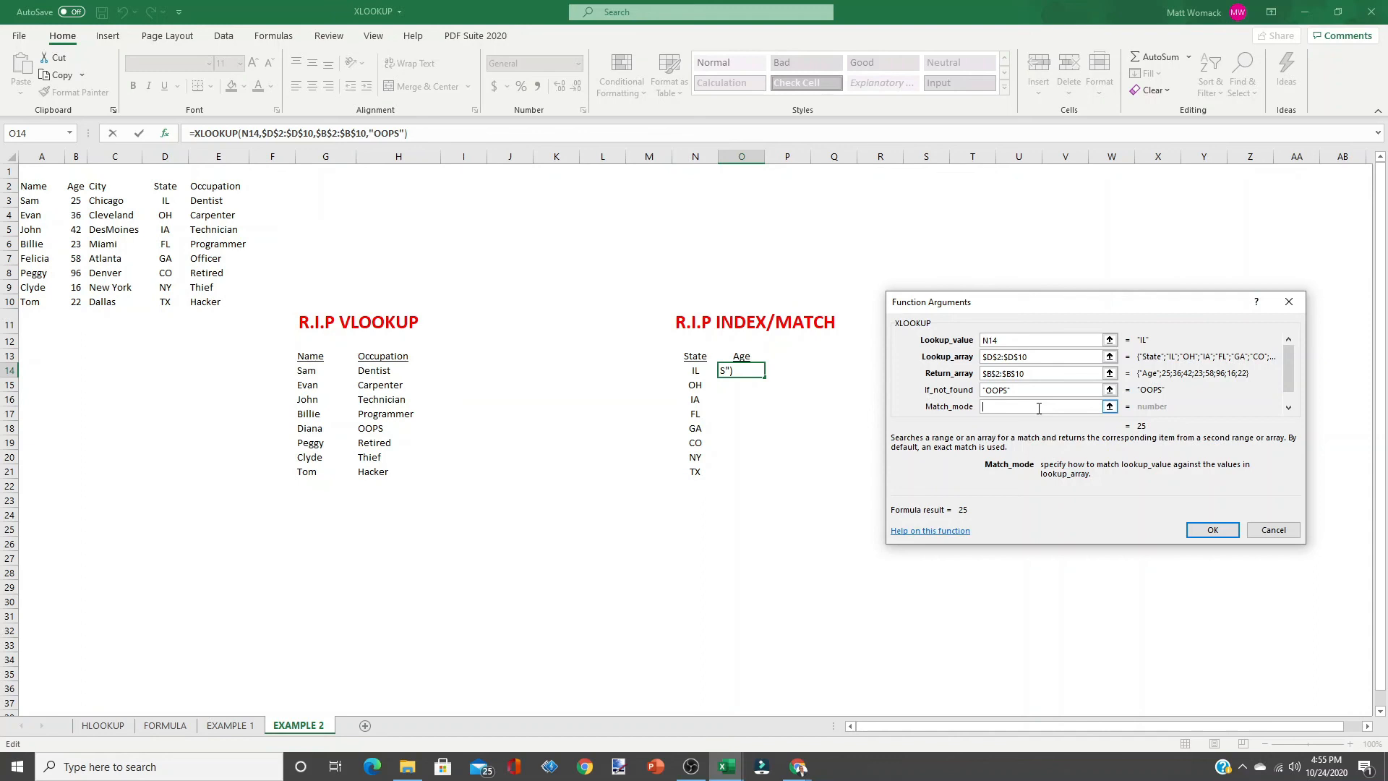
type("0")
key("BackSpace")
left_click(1212, 531)
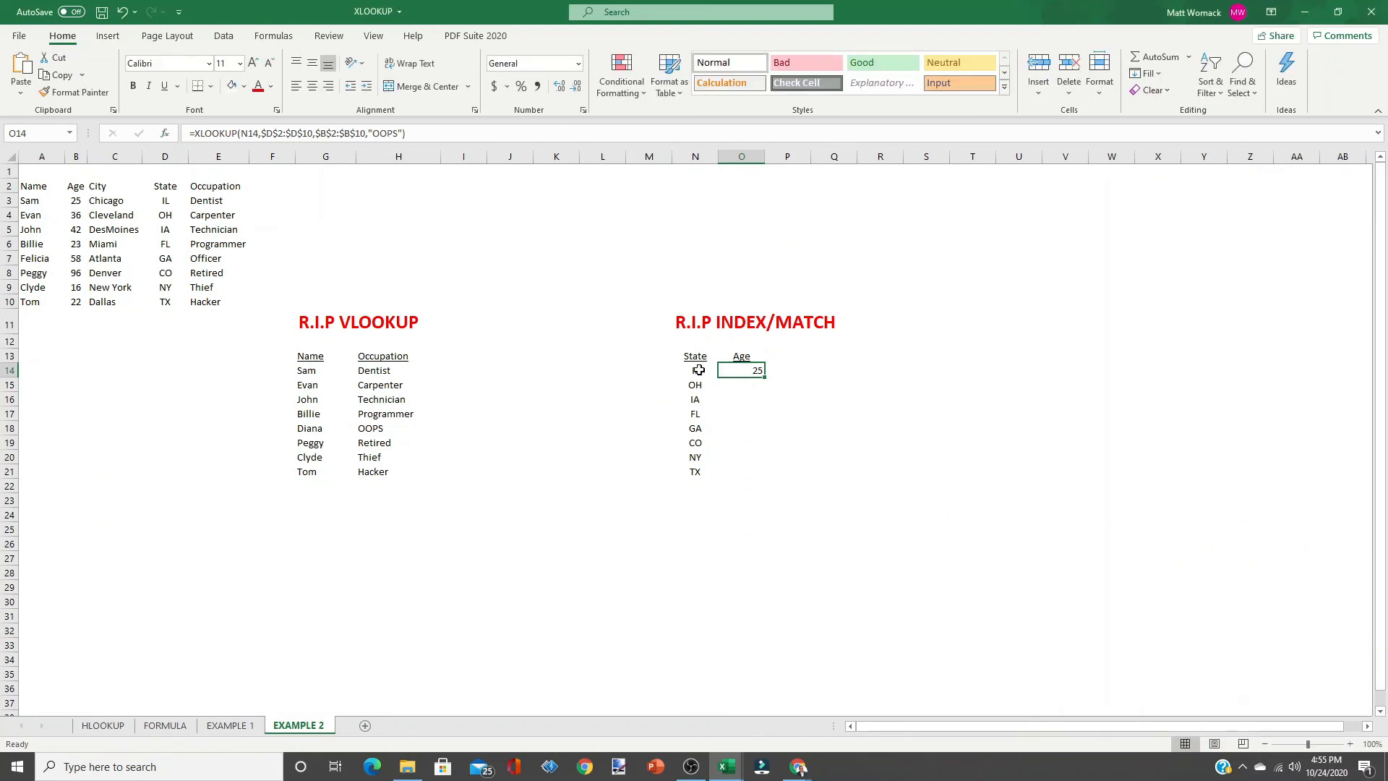
Check the Age result in O14 against the state and age in the IL row of the source table
left_click(698, 370)
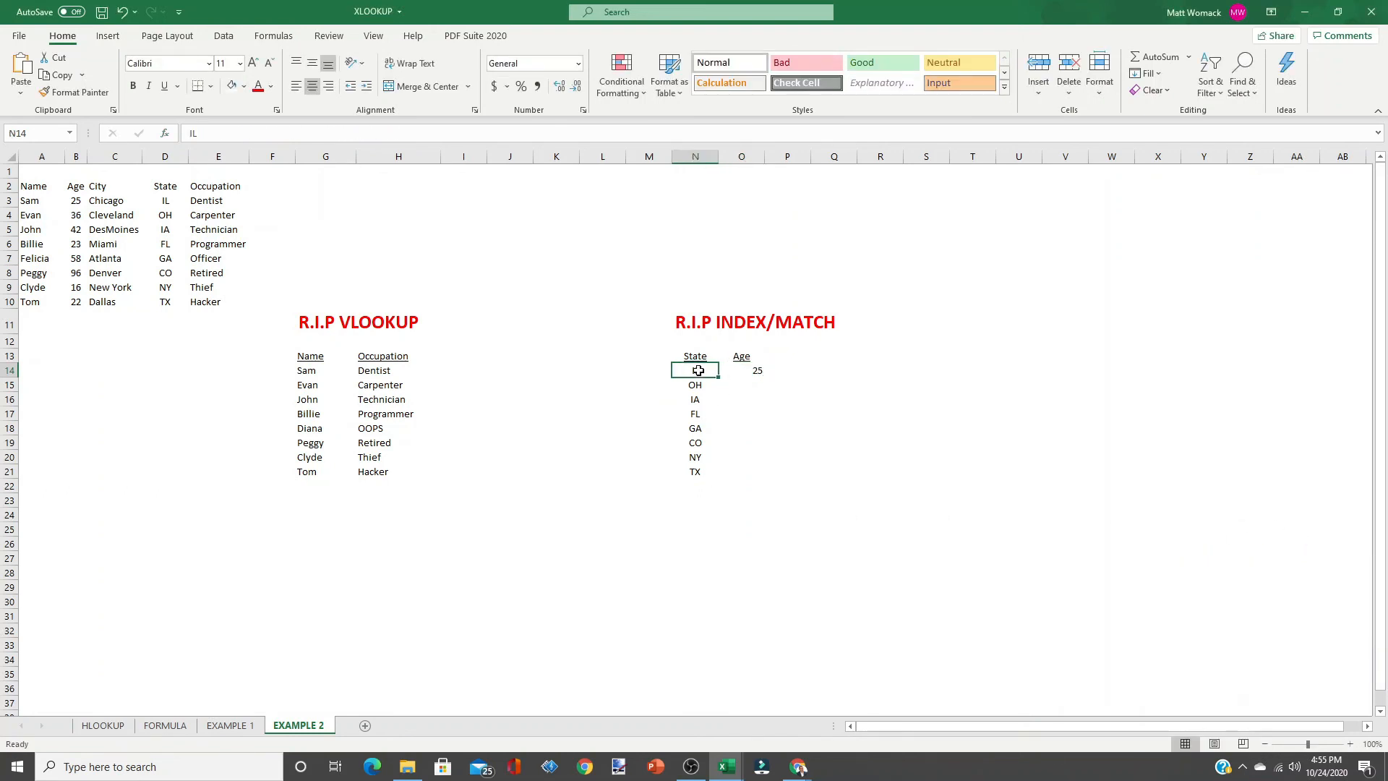
left_click(739, 356)
left_click(741, 373)
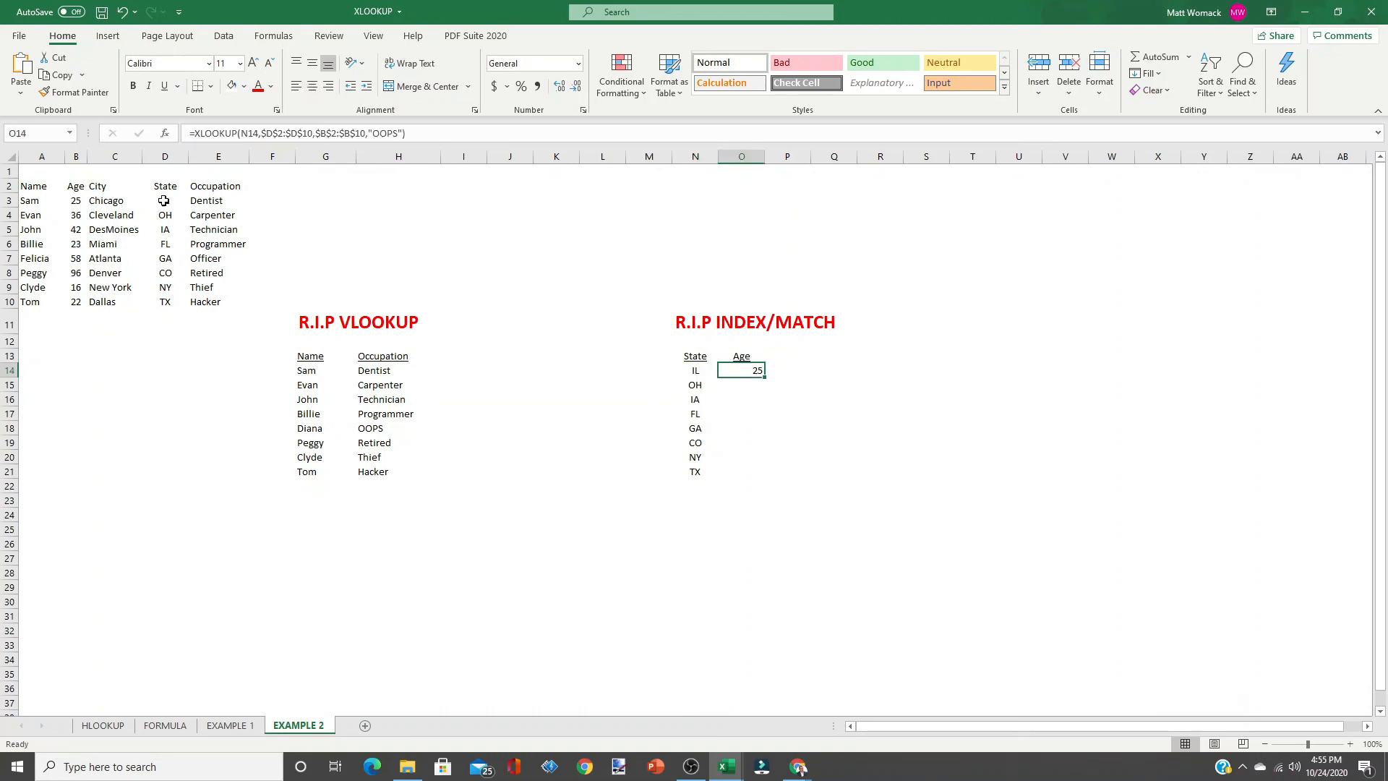
left_click(164, 200)
left_click(74, 201)
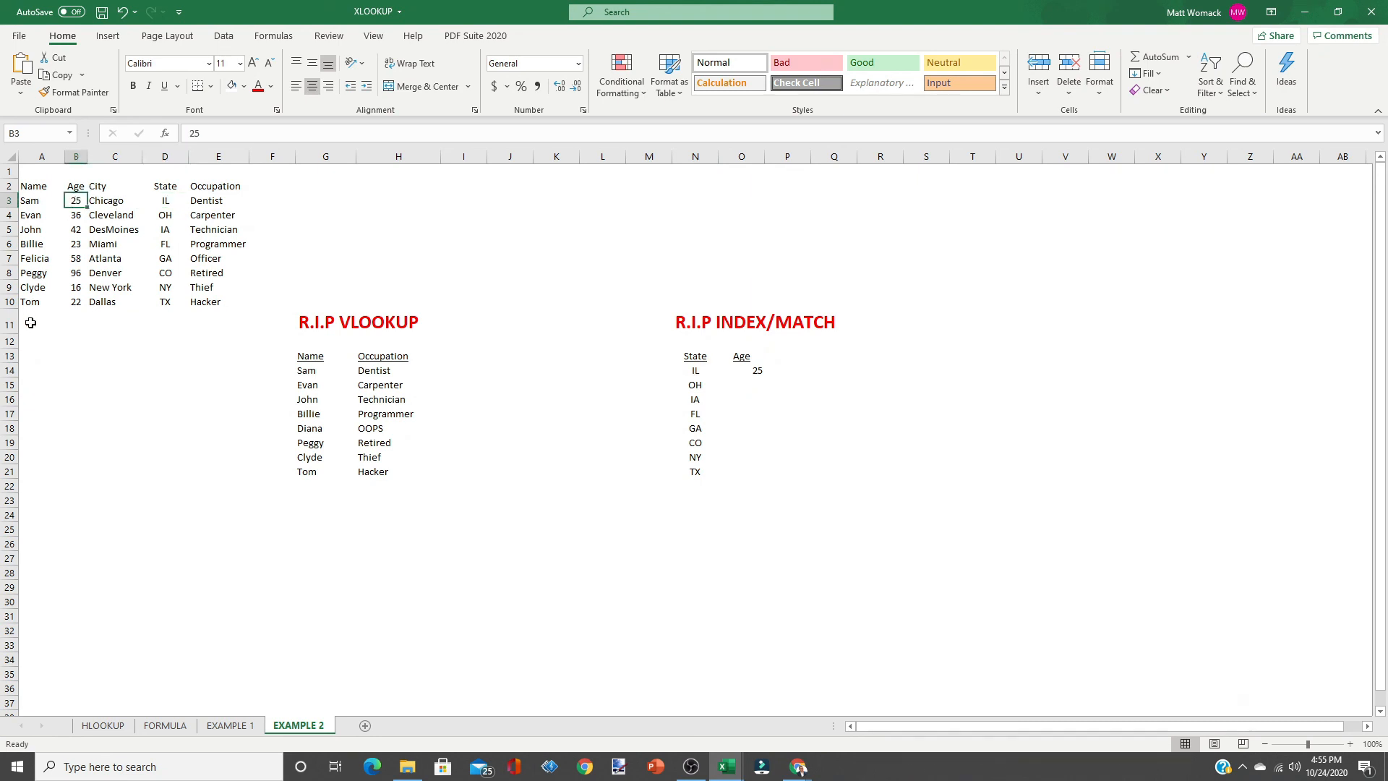
Copy the Age formula from O14 down to O21 and centre the filled cells horizontally
left_click(740, 368)
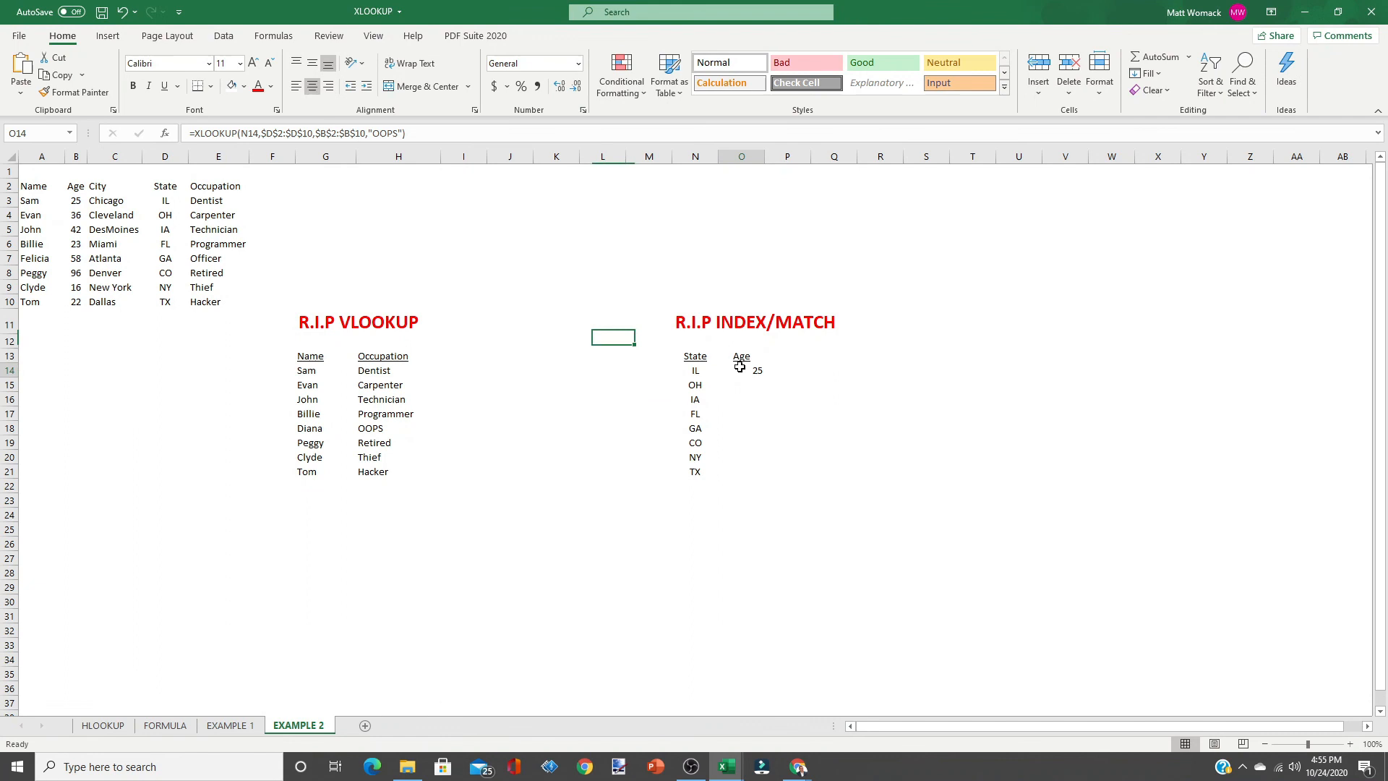
left_click_drag(764, 376, 752, 473)
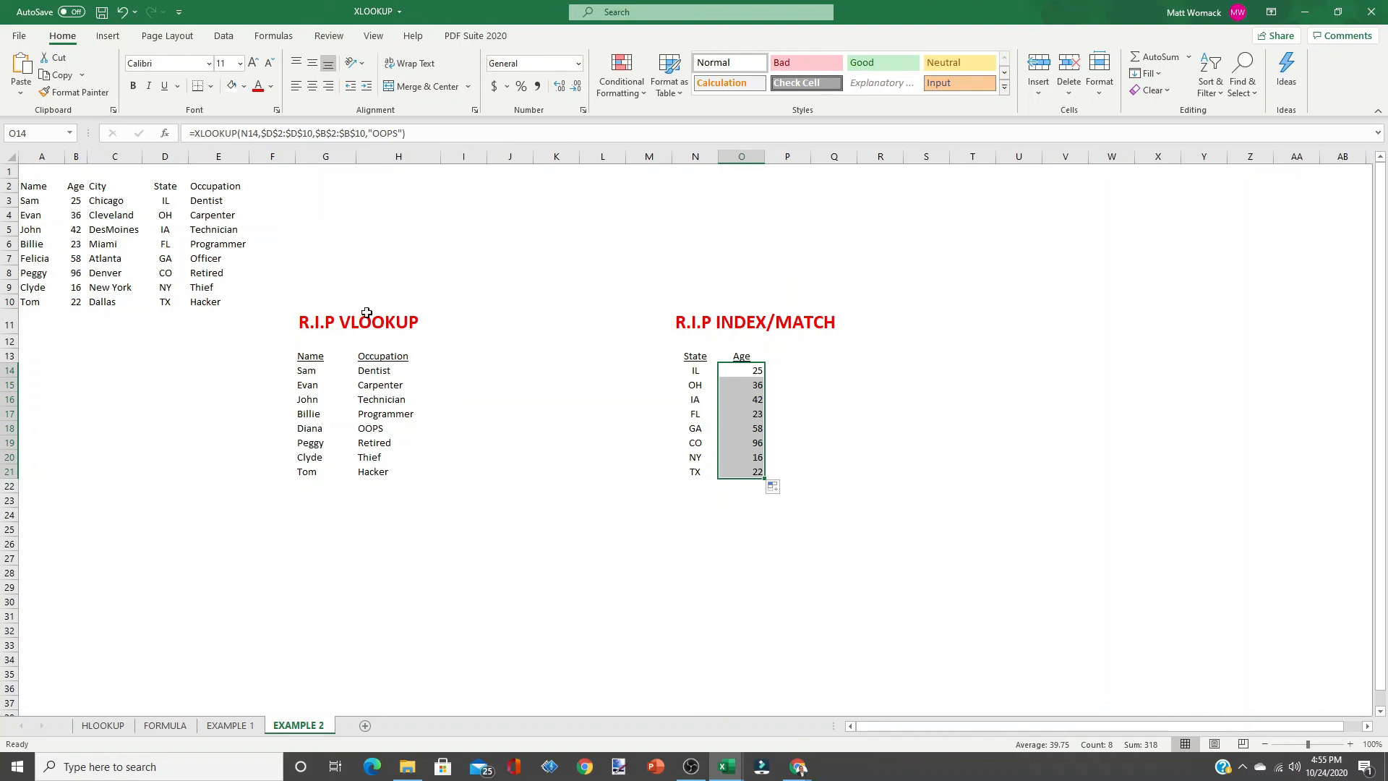
left_click(312, 86)
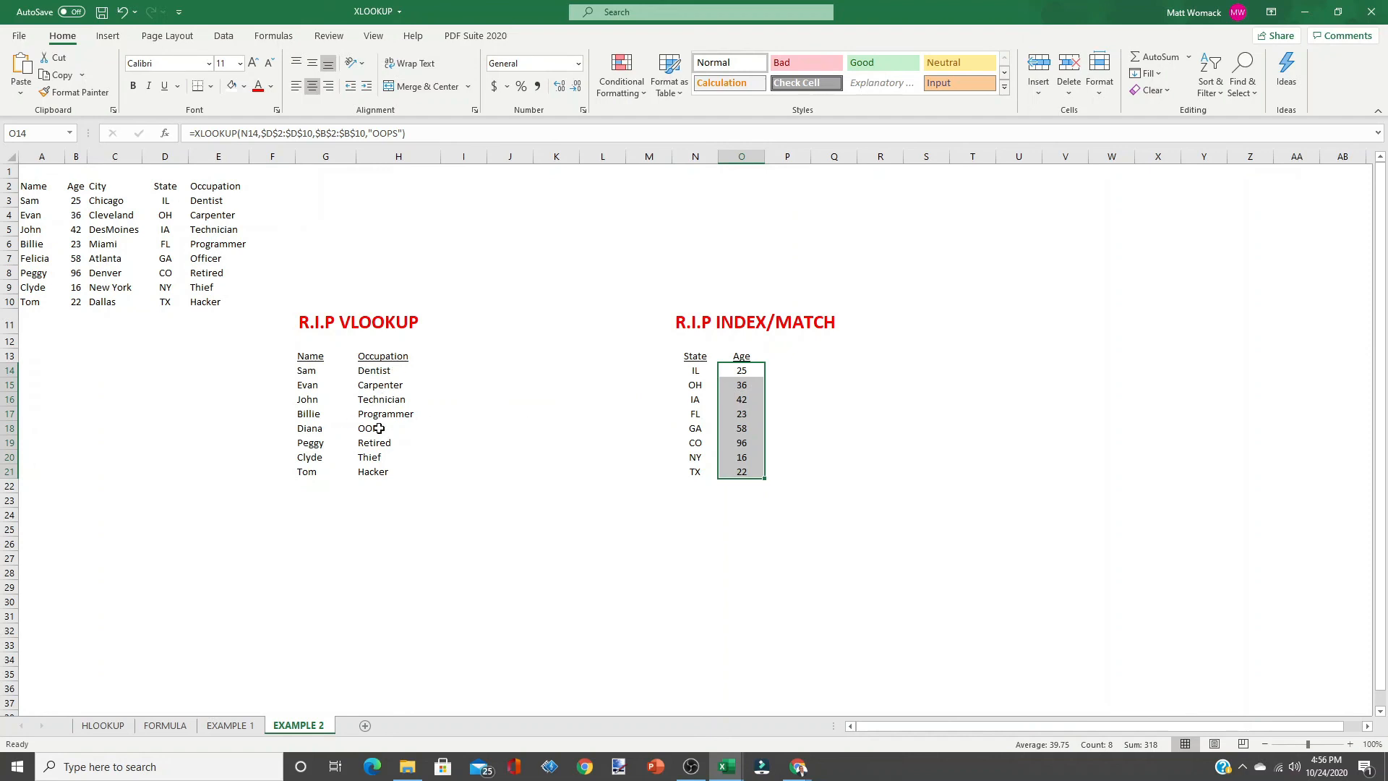
Test the not-found result by setting the state in N17 to AZ, and restore it to FL
left_click(693, 412)
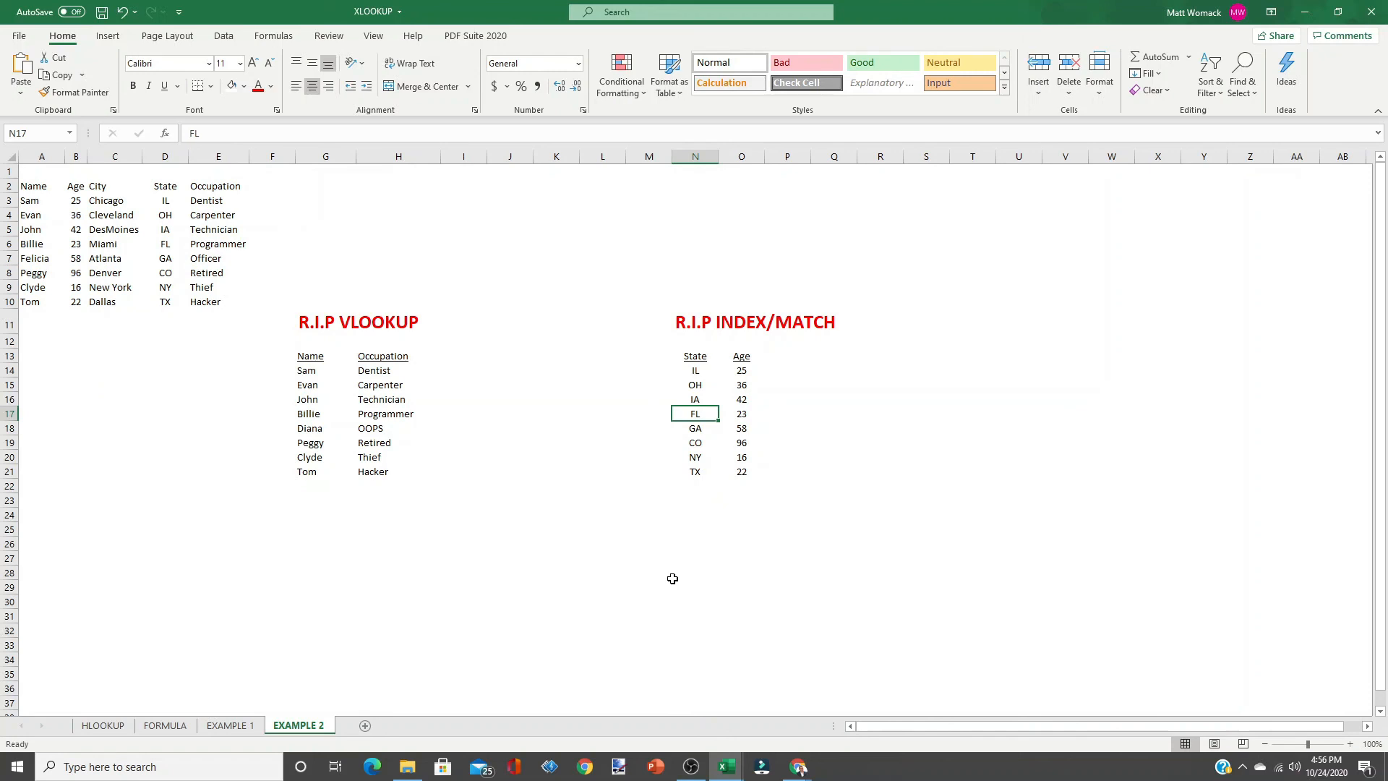
type("a")
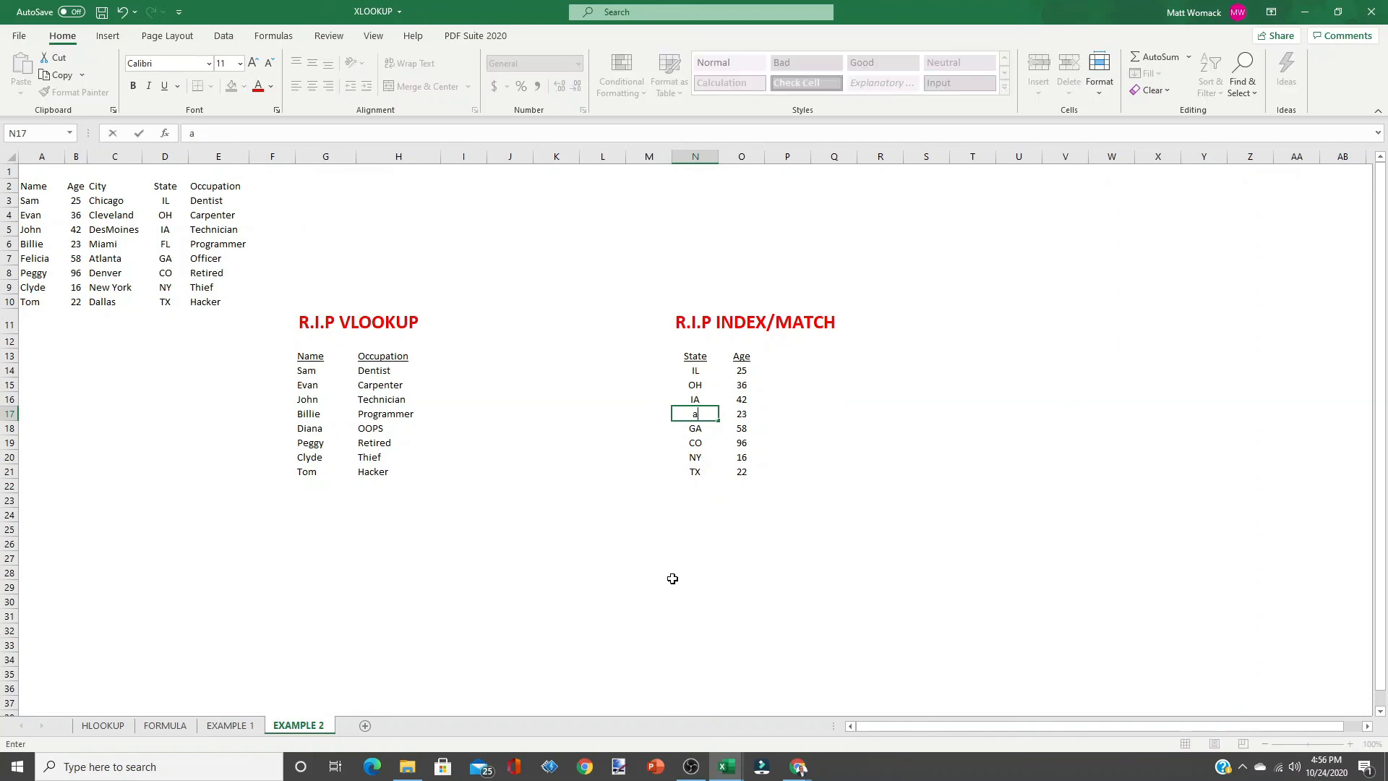
key("BackSpace")
type("AZ")
key("Return")
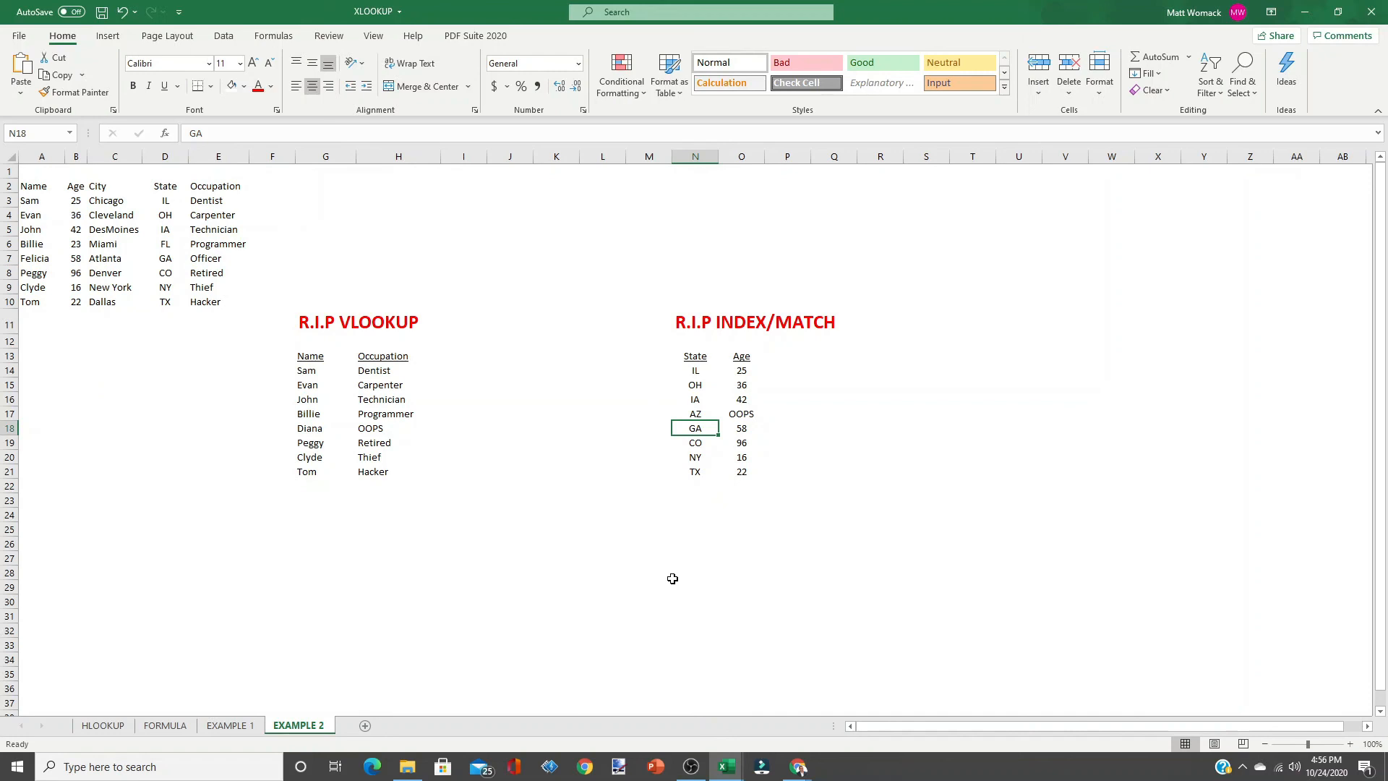
key("Up")
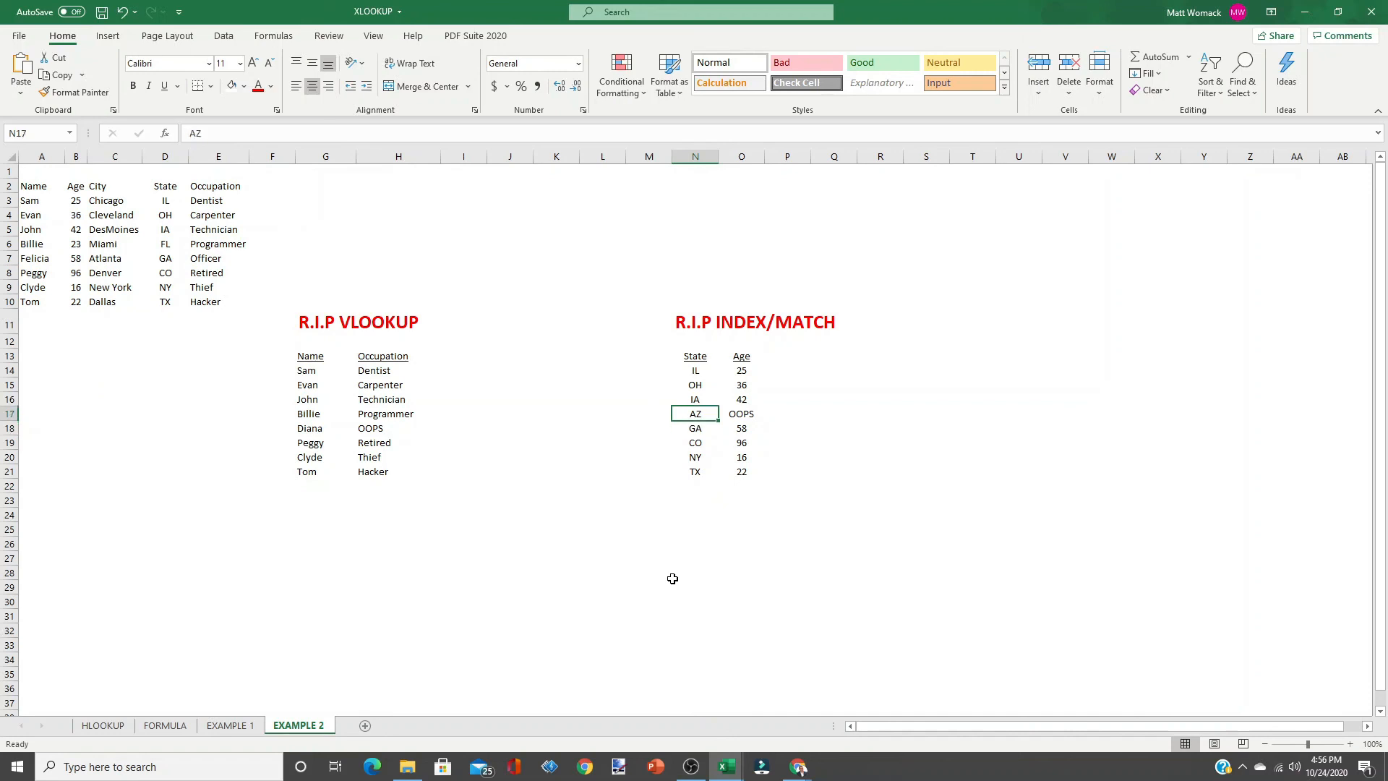
type("FL")
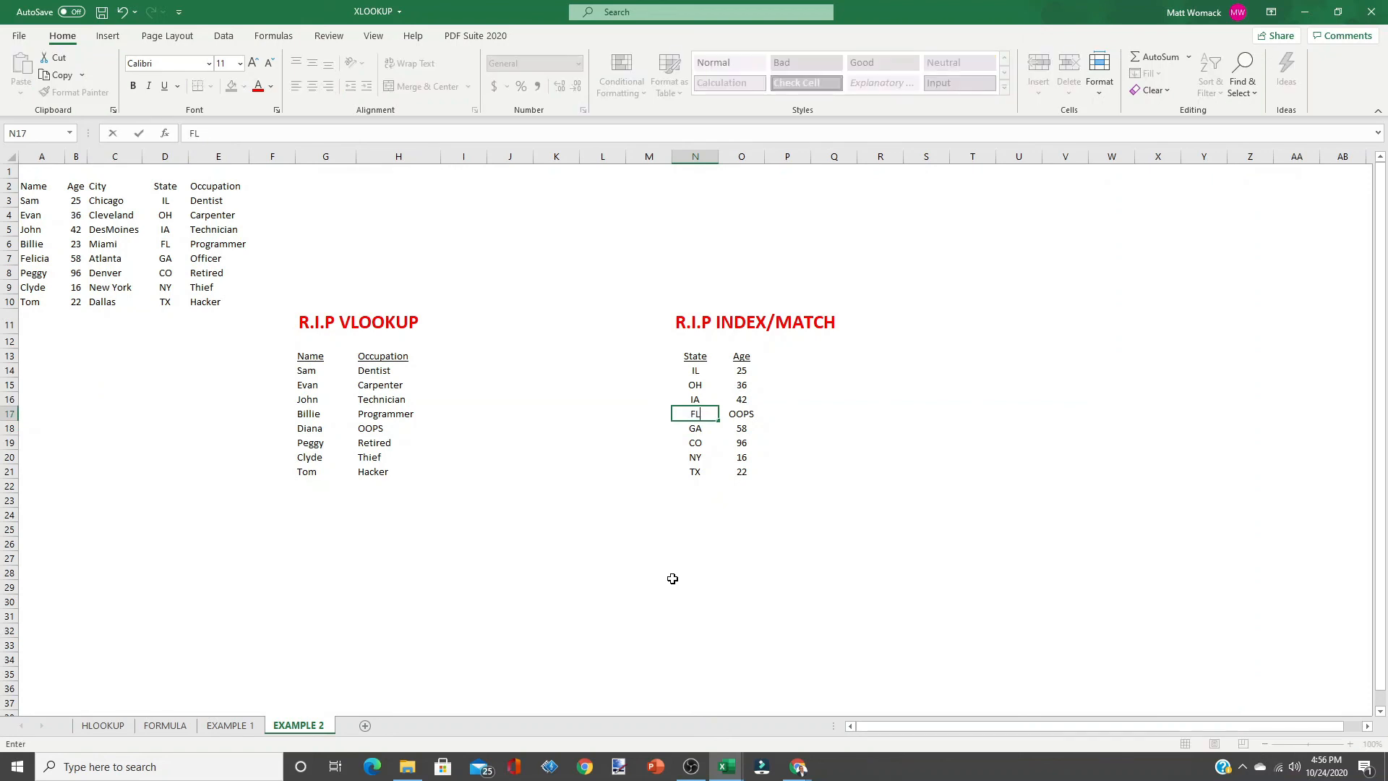
key("Return")
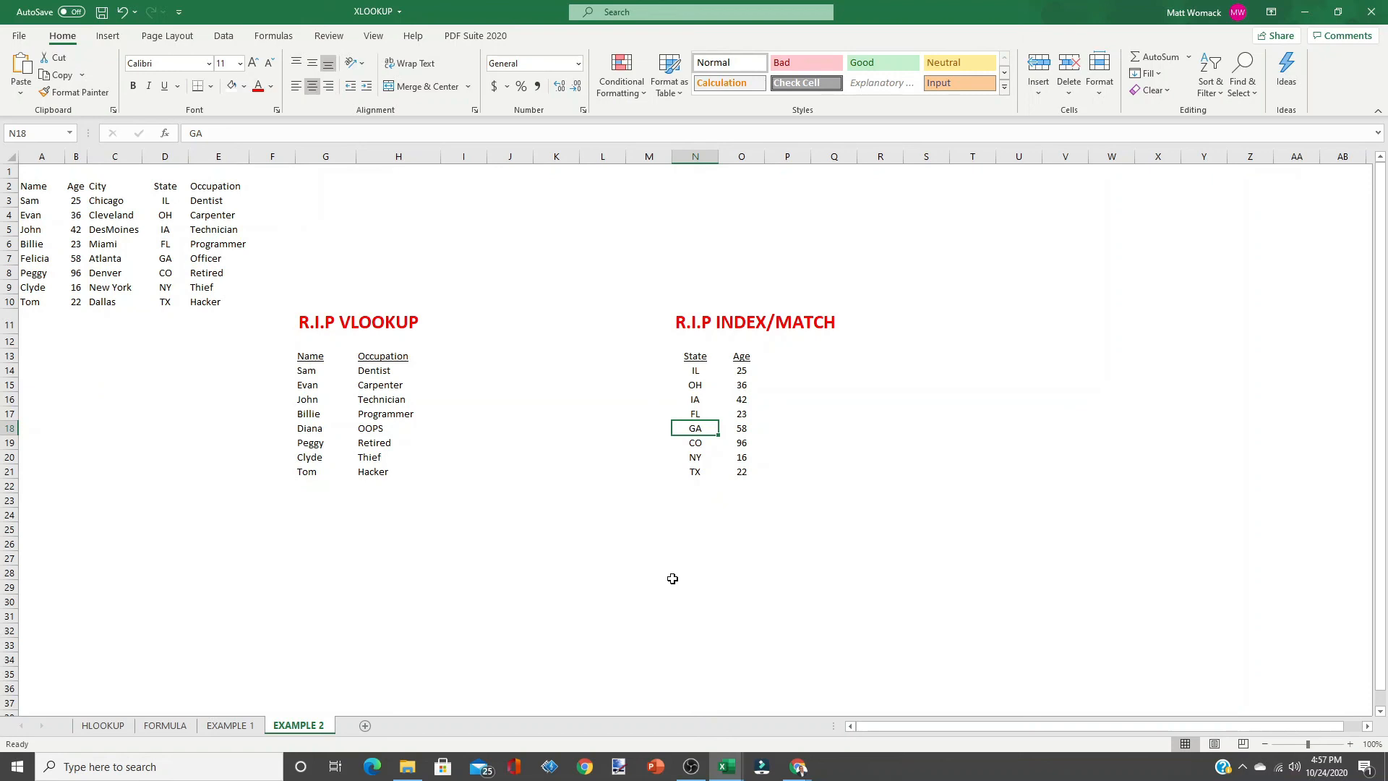
left_click(686, 558)
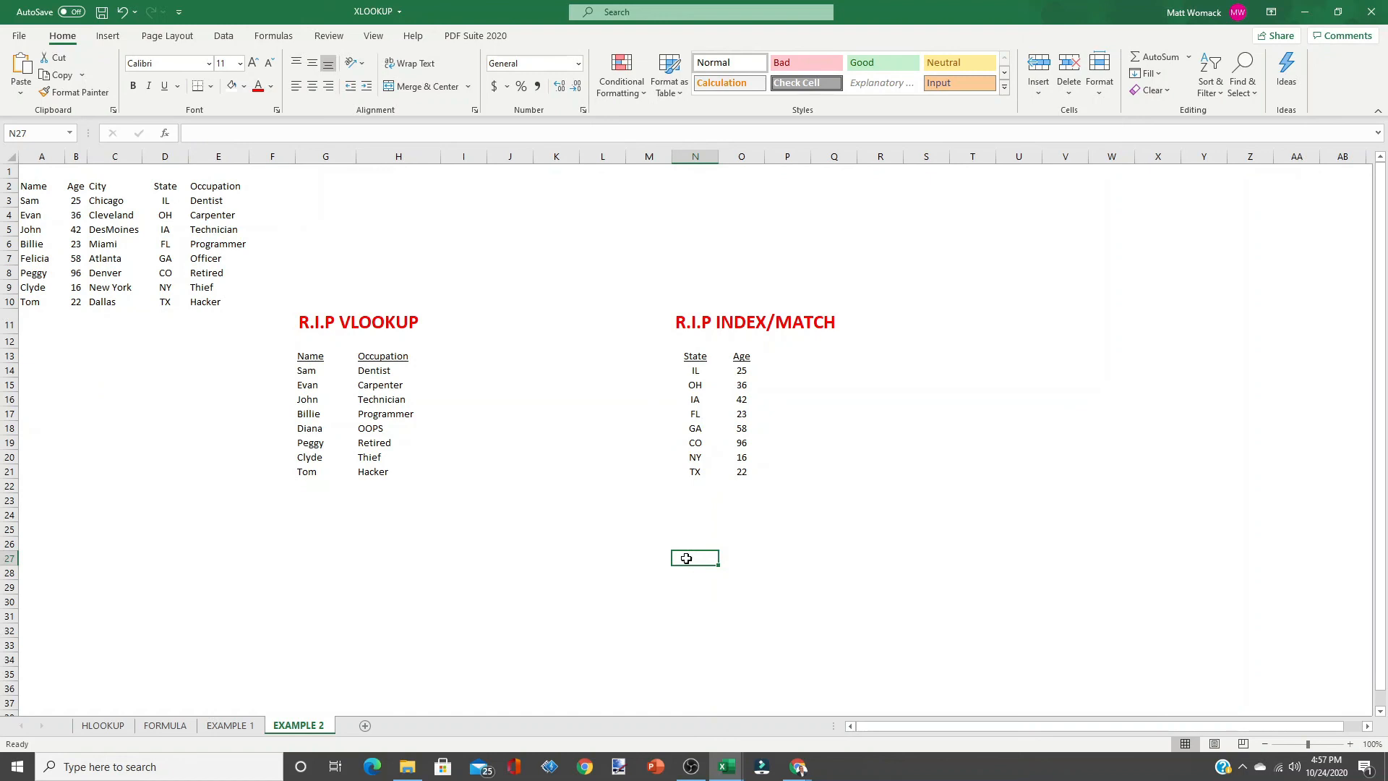
left_click(691, 766)
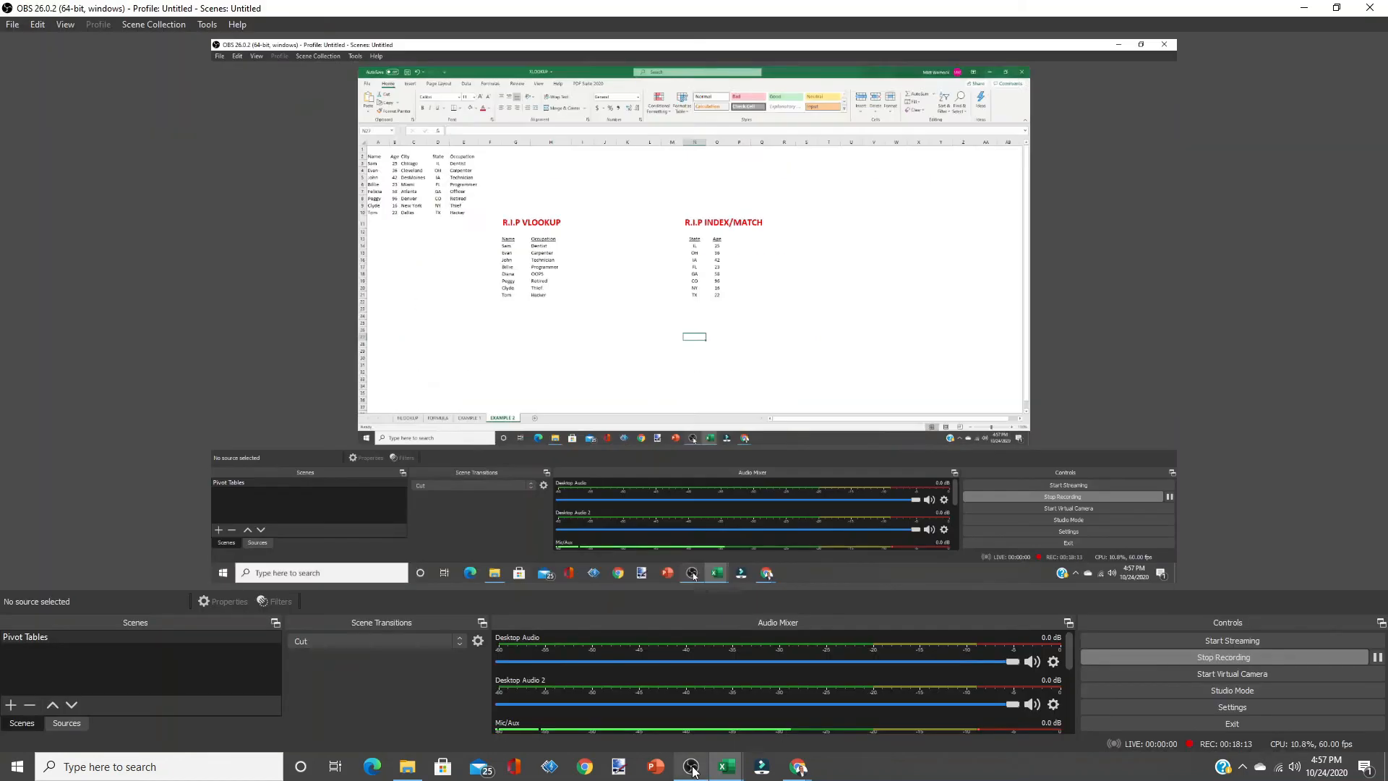